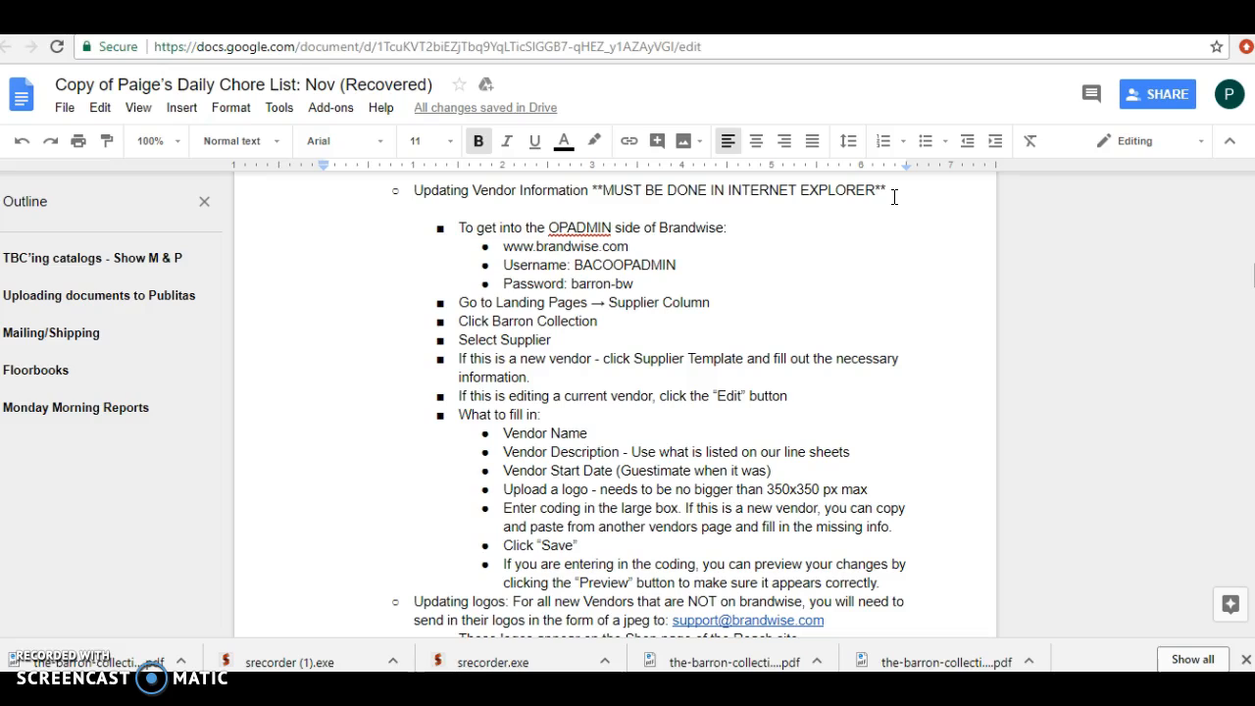
Step: Switch from the chore list document to the browser window showing the Brandwise Studio login page
{"action": "left_click", "coordinate": [434, 256]}
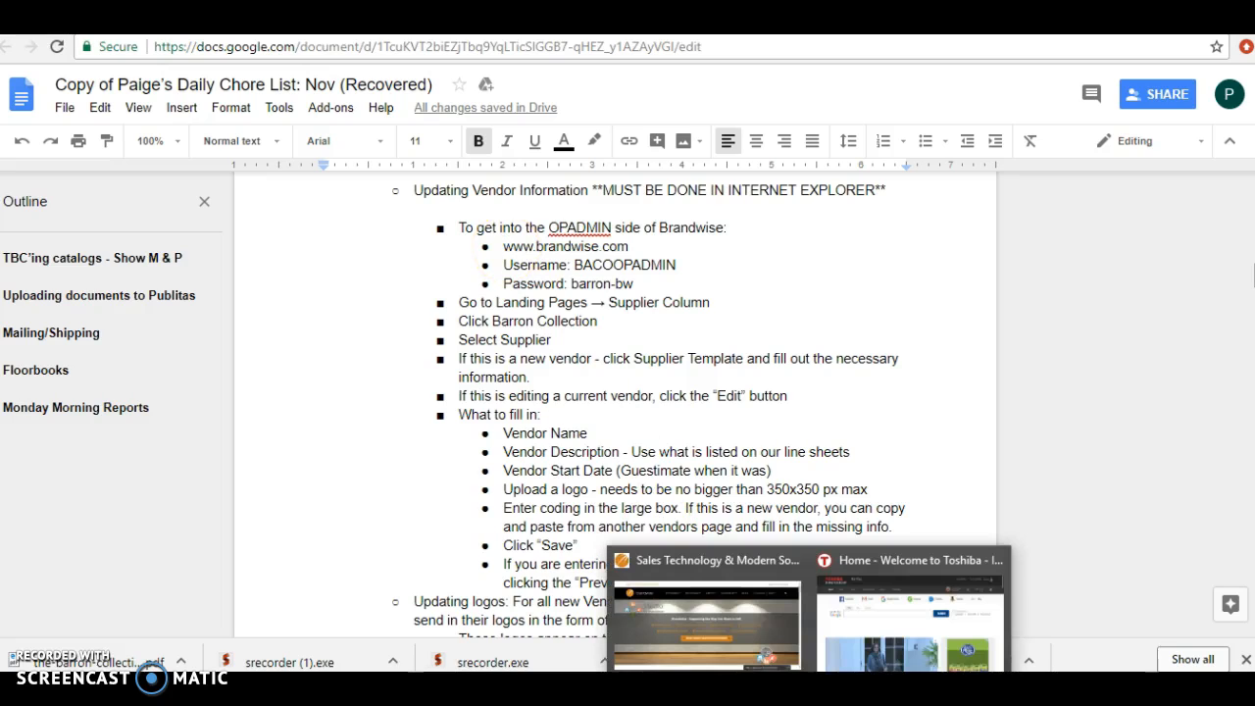
{"action": "left_click", "coordinate": [741, 625]}
{"action": "left_click", "coordinate": [80, 98]}
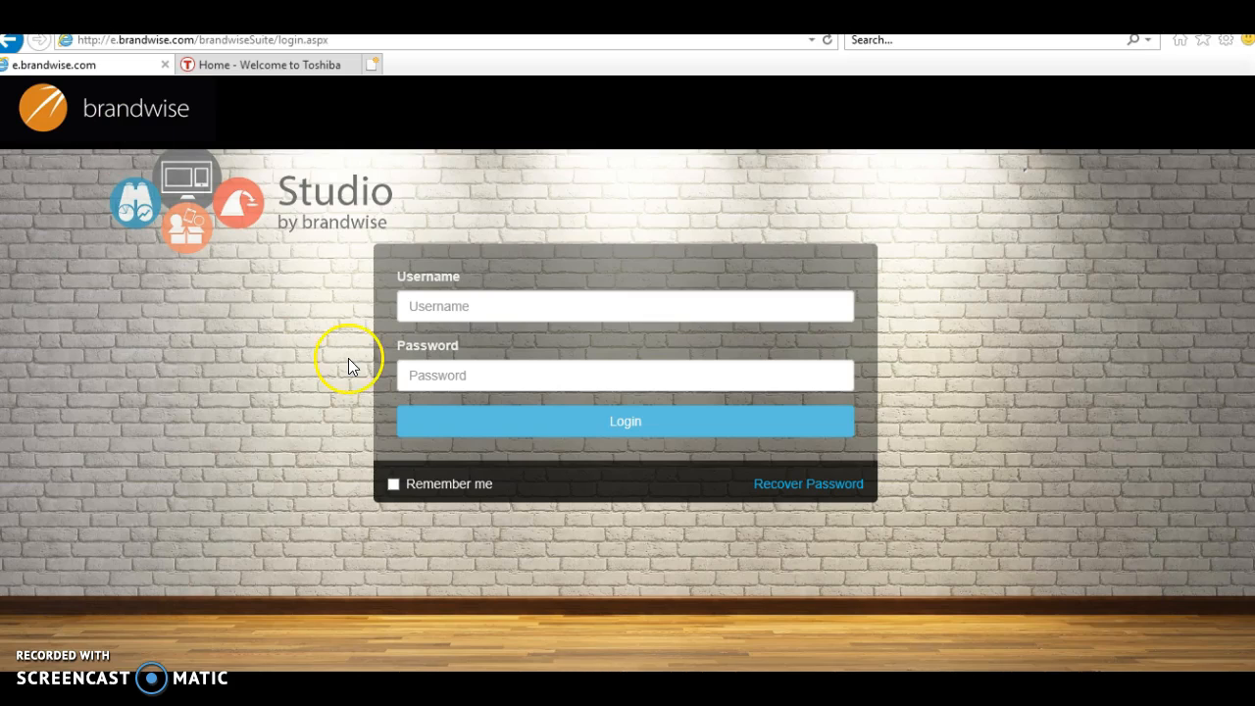
Step: Log in to Brandwise Studio with the admin username from the autocomplete list and the account password
{"action": "left_click", "coordinate": [488, 301]}
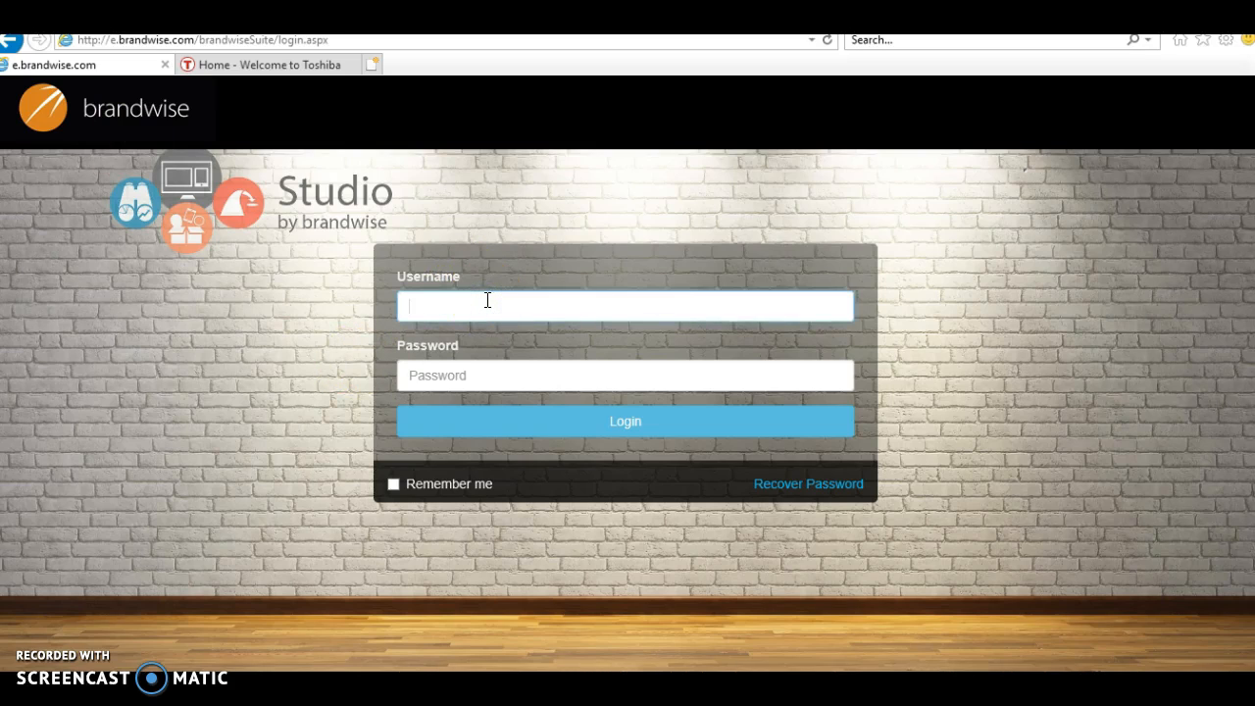
{"action": "type", "text": "ba"}
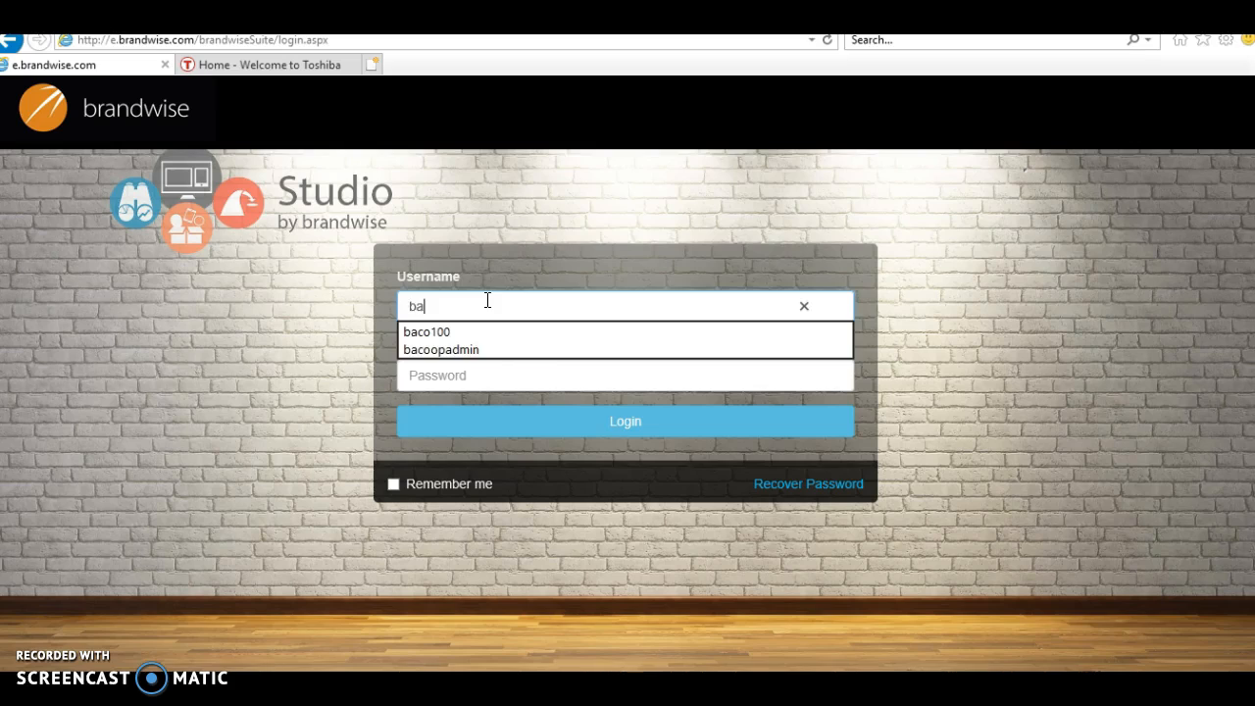
{"action": "left_click", "coordinate": [477, 349]}
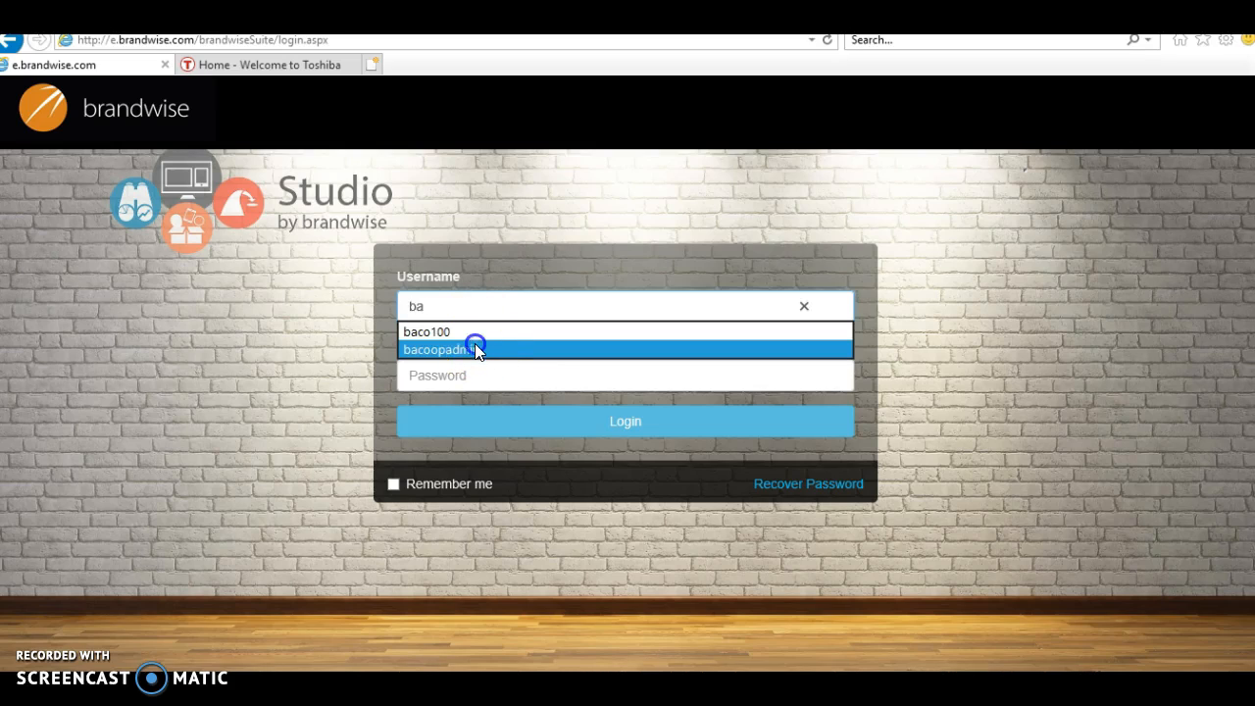
{"action": "left_click", "coordinate": [516, 372]}
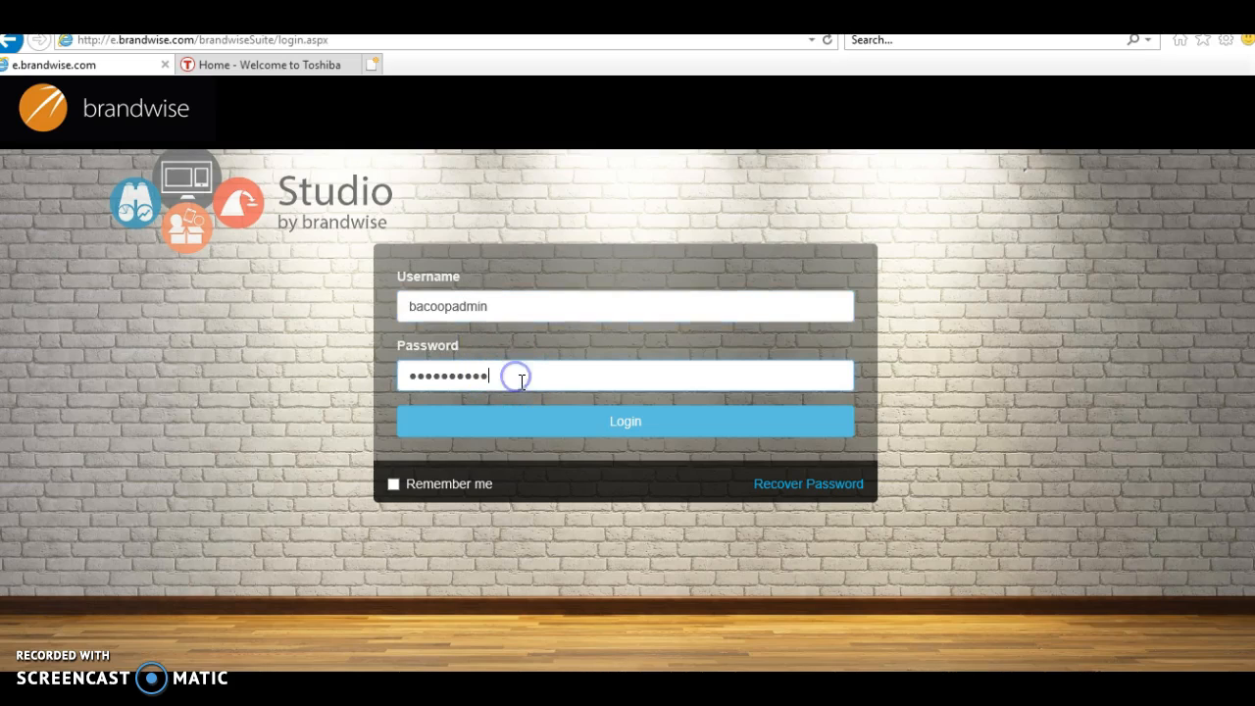
{"action": "left_click", "coordinate": [607, 428]}
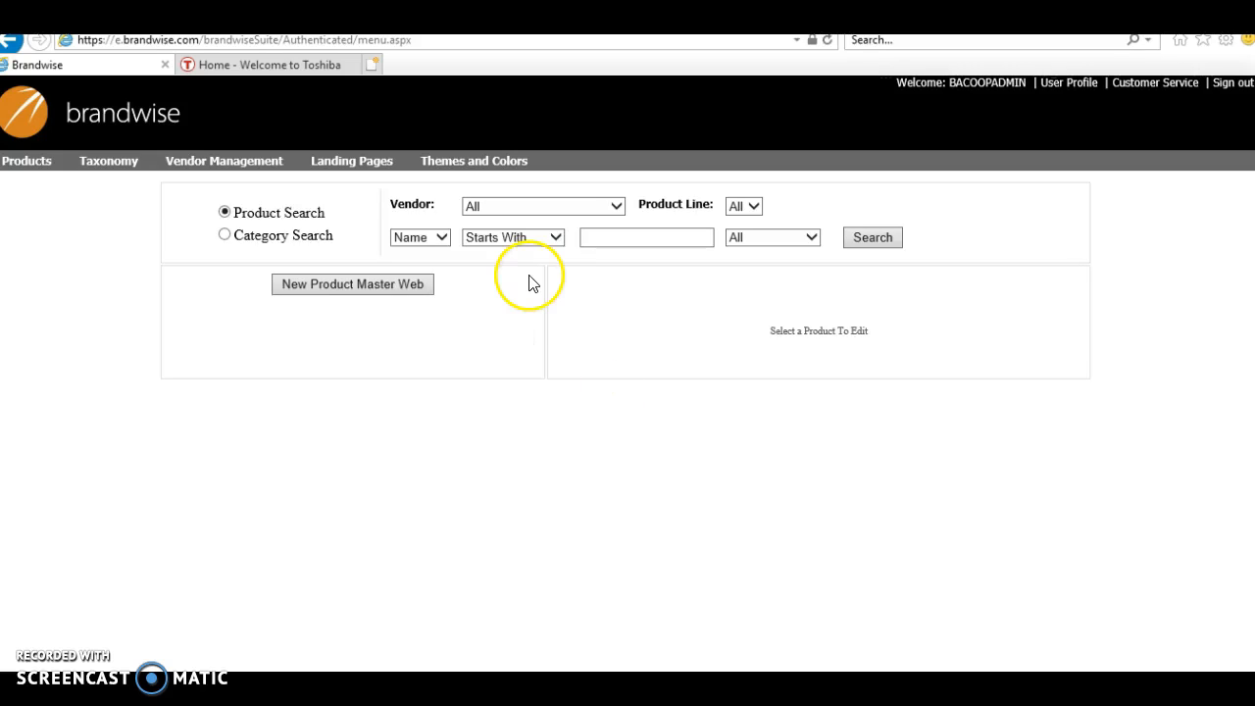
Step: Open the Supplier Columns view from the Landing Pages section
{"action": "mouse_move", "coordinate": [359, 168]}
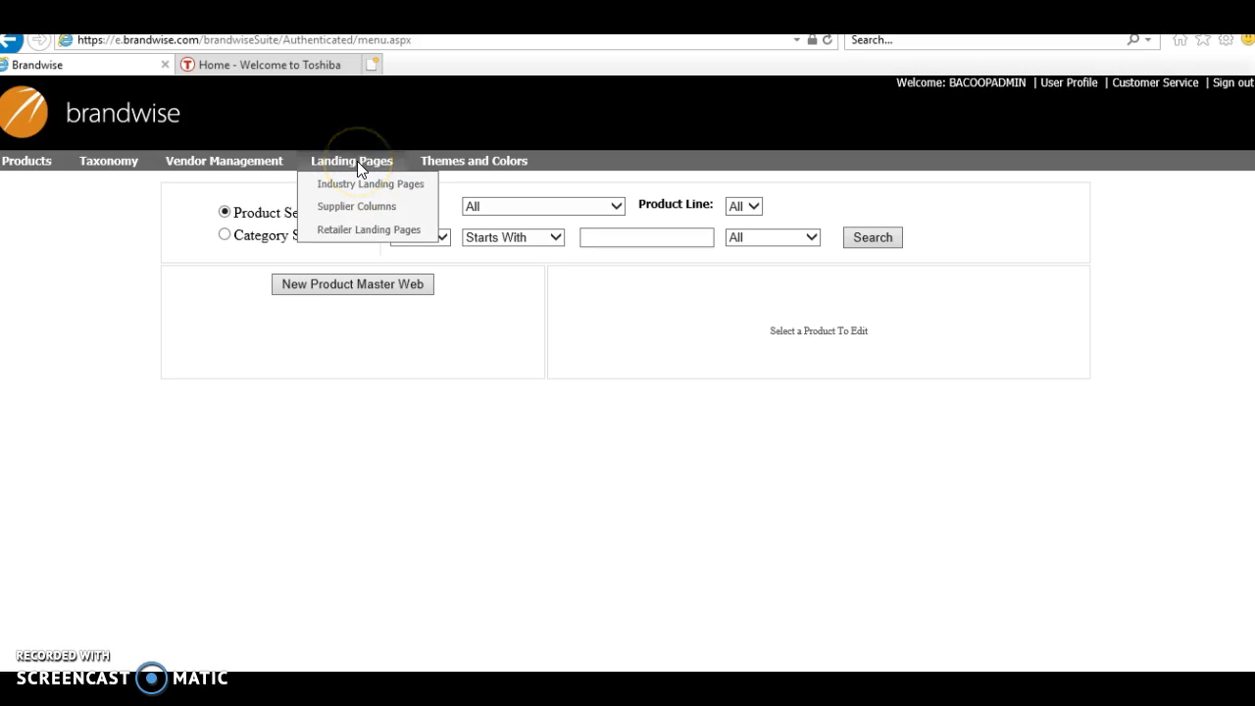
{"action": "left_click", "coordinate": [358, 208]}
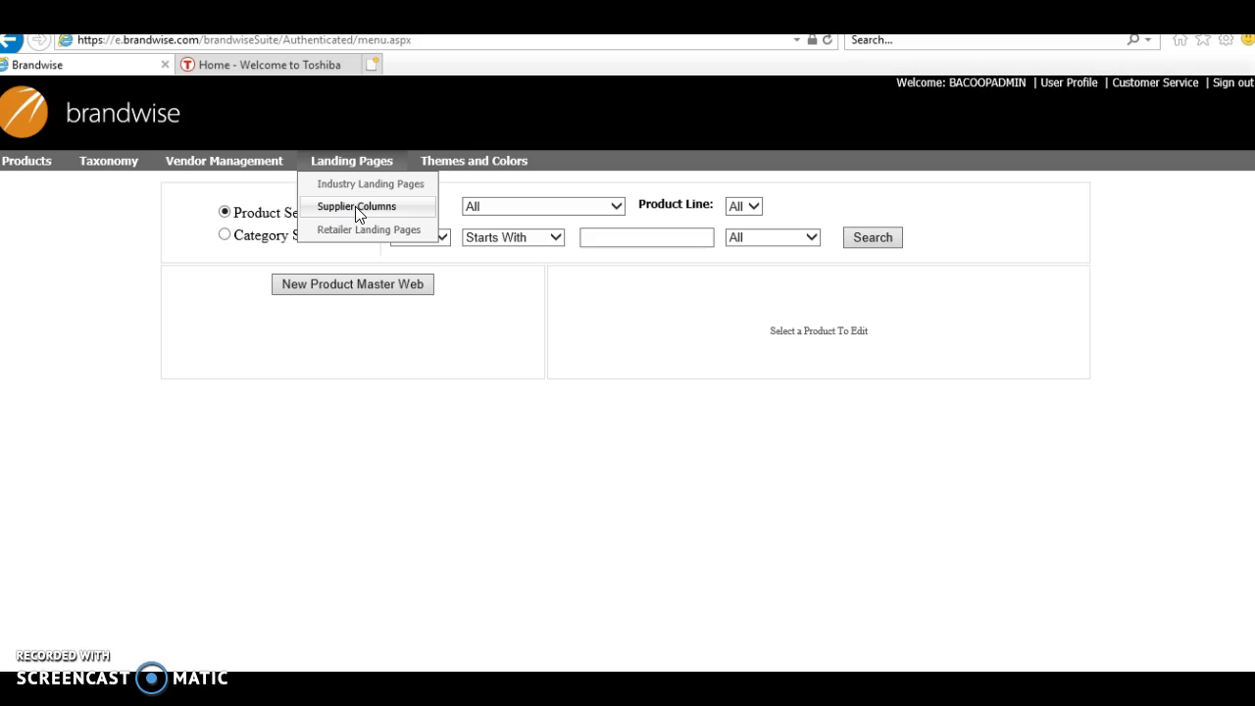
{"action": "left_click", "coordinate": [356, 208]}
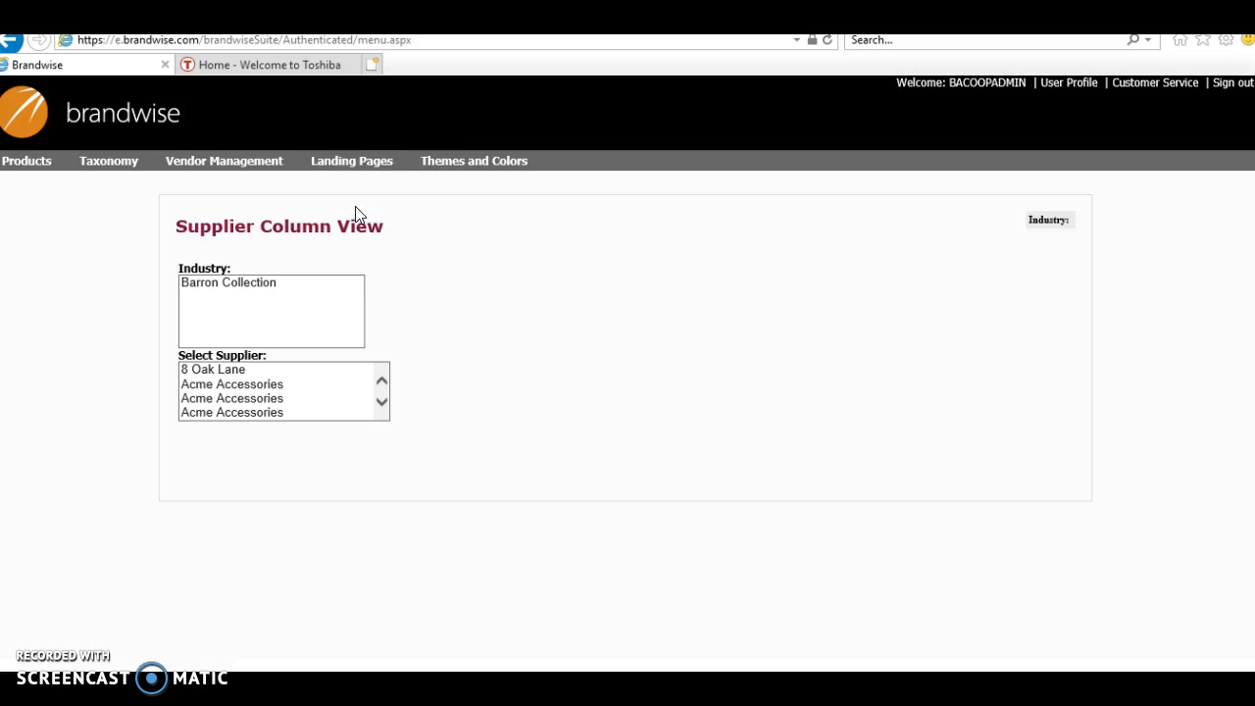
Step: Select the Barron Collection industry and the supplier 8 Oak Lane, then open its entry for editing
{"action": "left_click", "coordinate": [210, 285]}
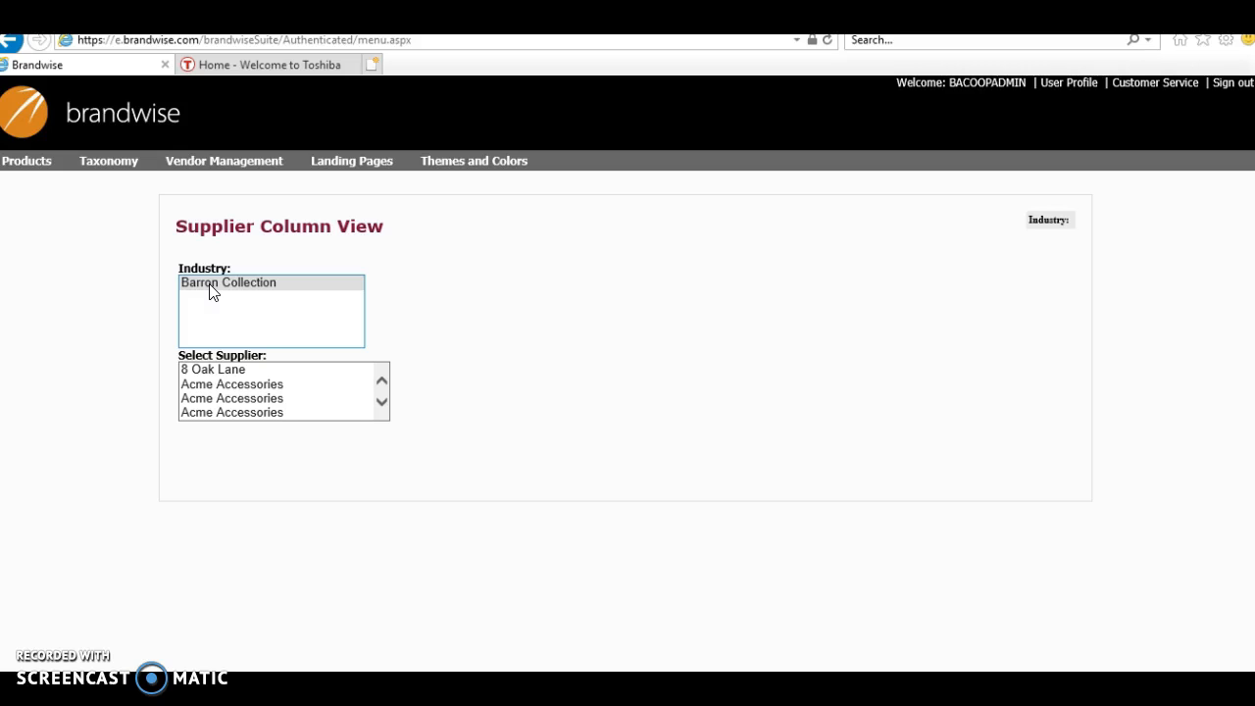
{"action": "left_click", "coordinate": [210, 285]}
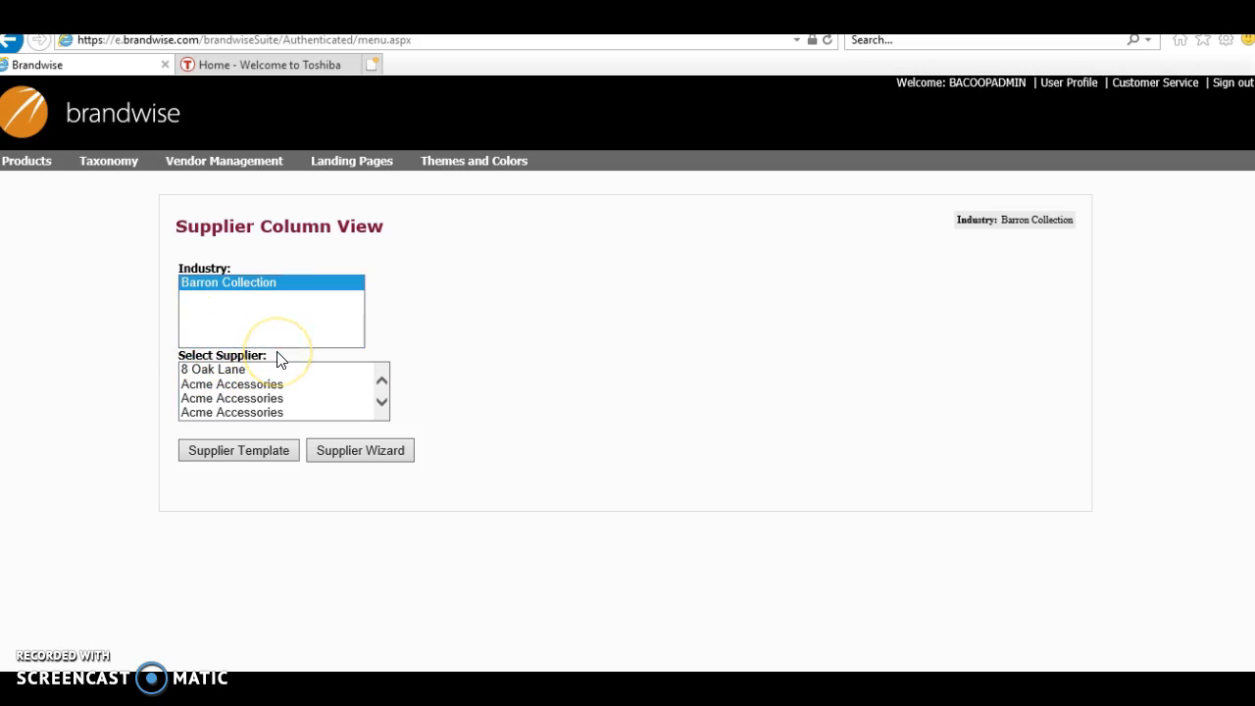
{"action": "left_click", "coordinate": [217, 369]}
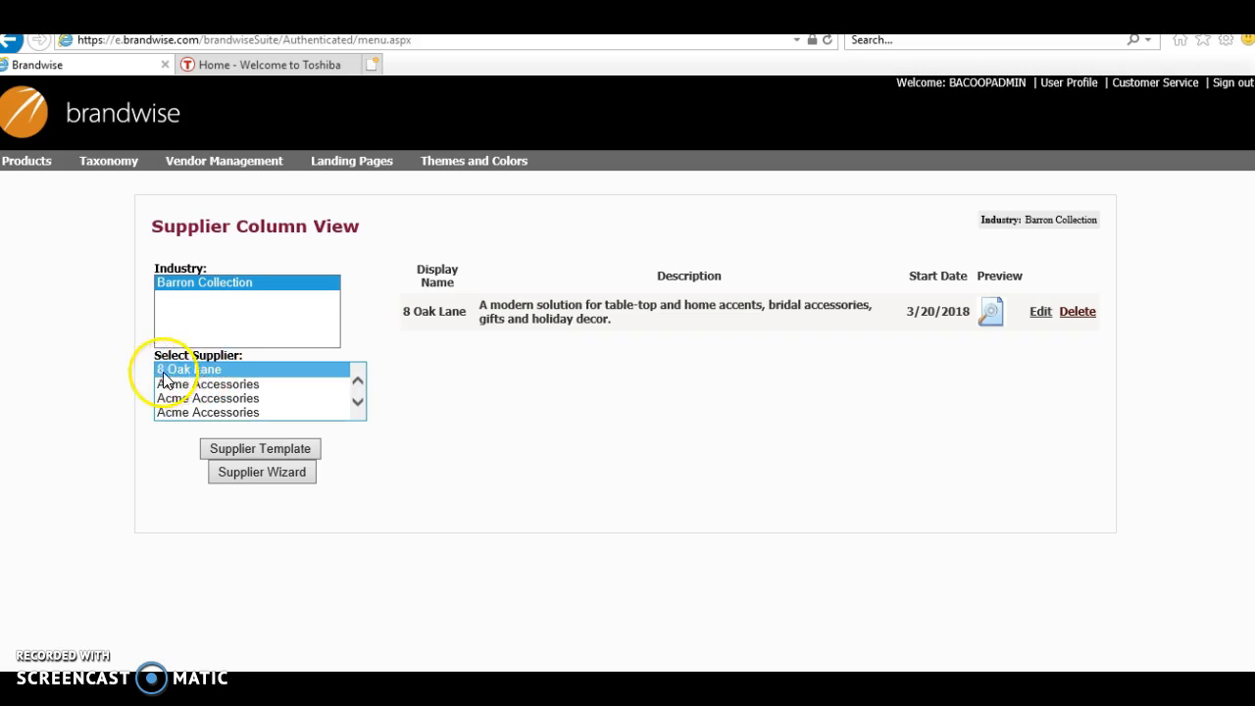
{"action": "left_click", "coordinate": [231, 448]}
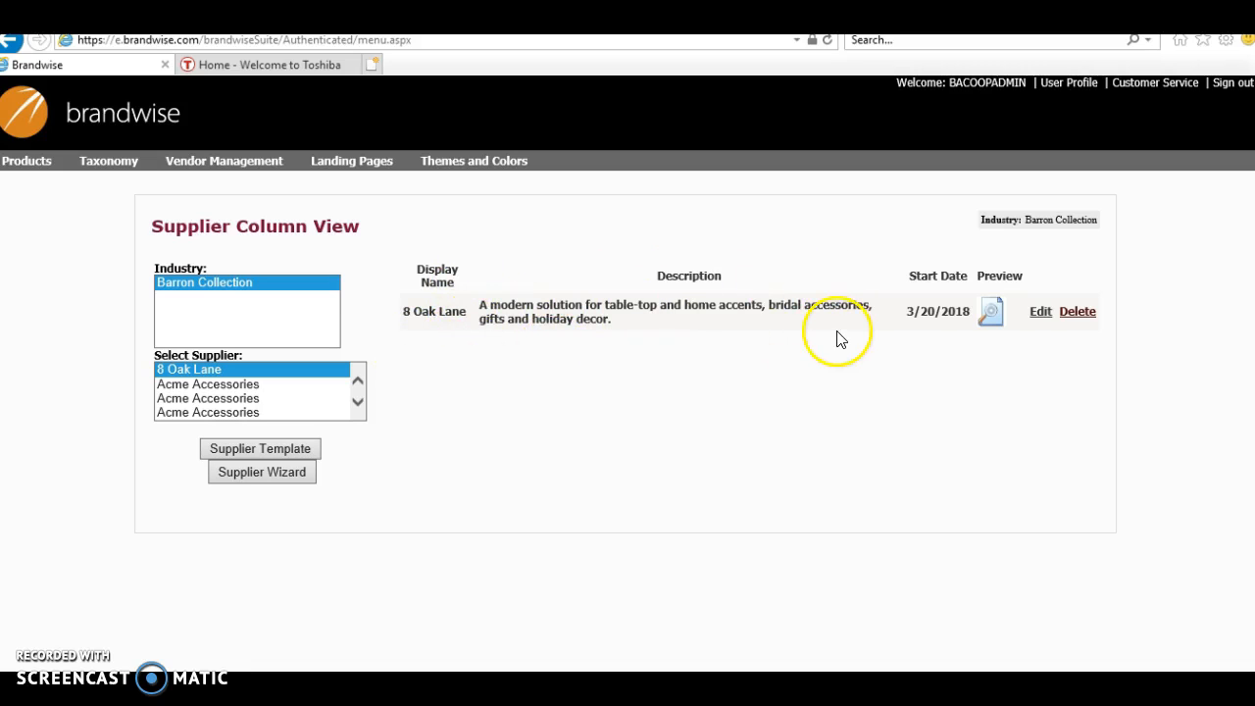
{"action": "left_click", "coordinate": [1041, 311]}
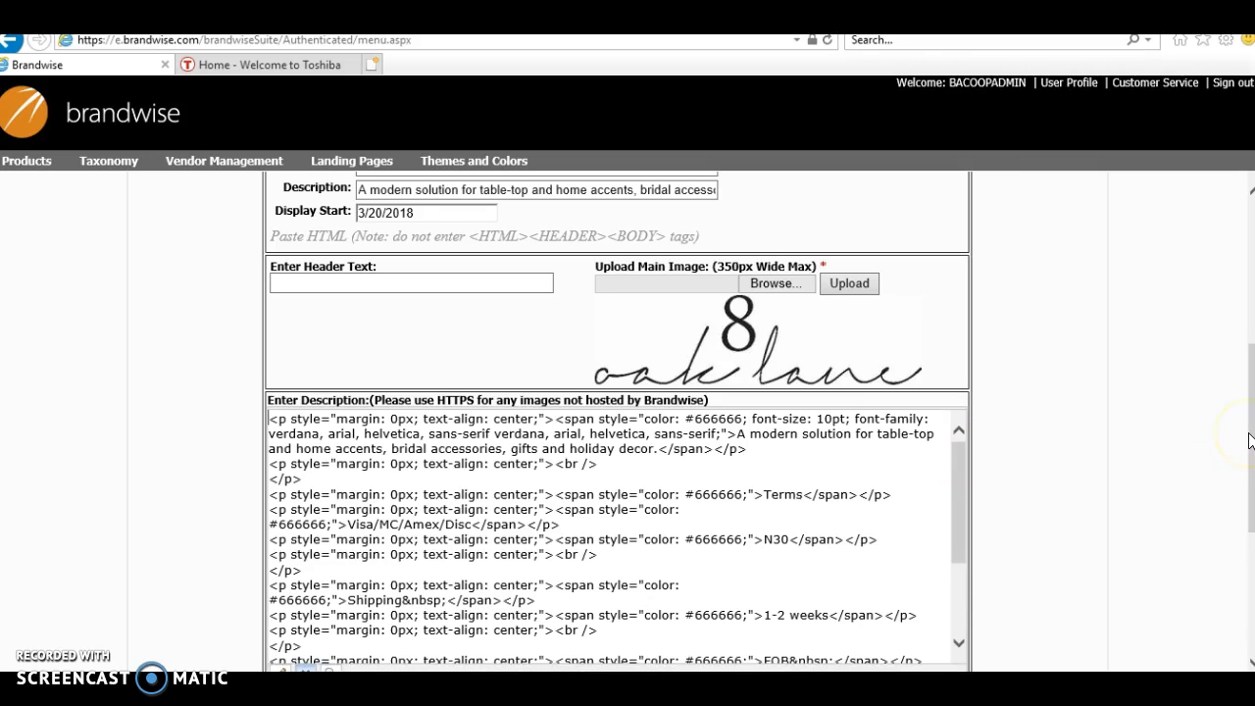
Step: Examine the supplier's display name, description, display start date and main image upload fields
{"action": "left_click_drag", "start_coordinate": [1251, 443], "coordinate": [1245, 402]}
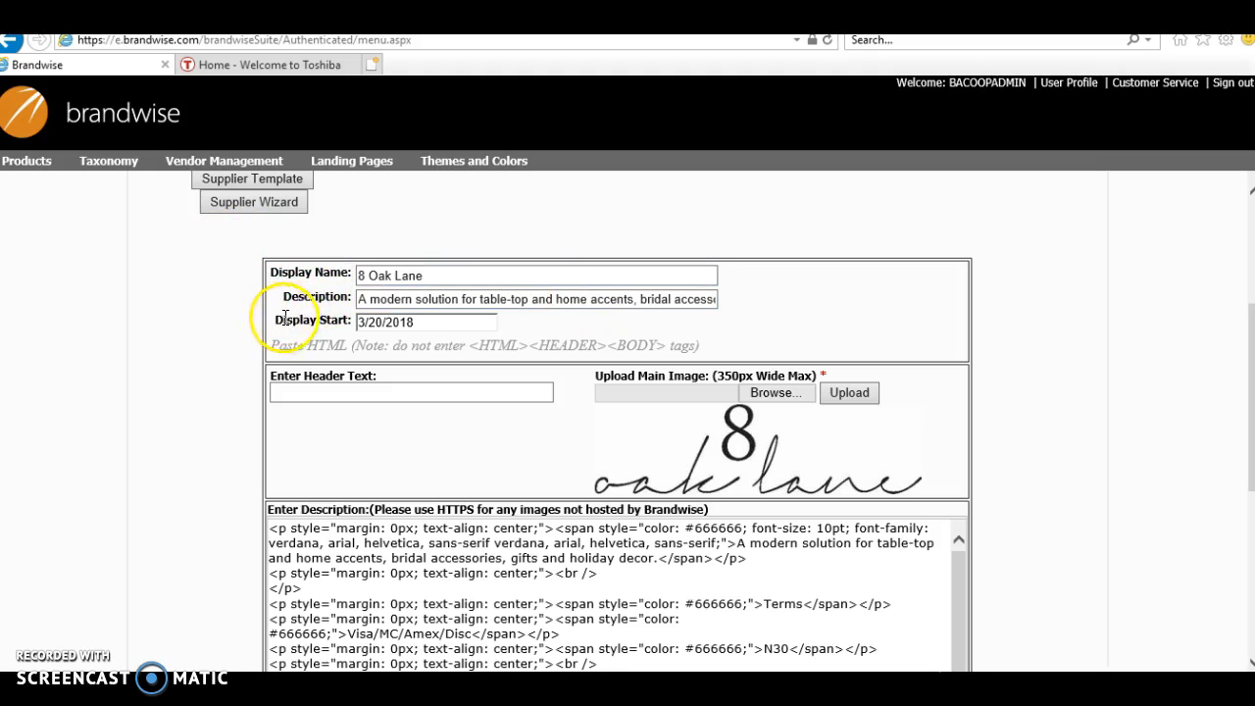
{"action": "double_click", "coordinate": [364, 321]}
{"action": "left_click", "coordinate": [384, 322]}
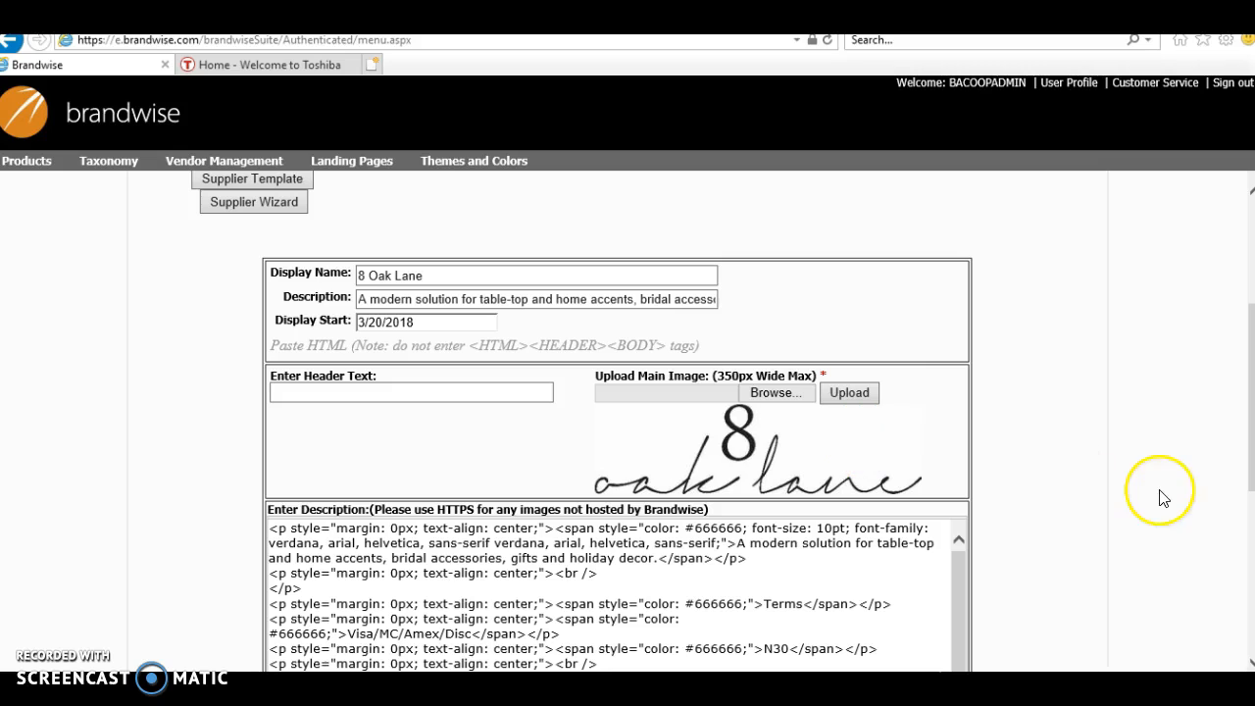
{"action": "scroll", "coordinate": [1251, 417], "scroll_direction": "up", "scroll_amount": 1}
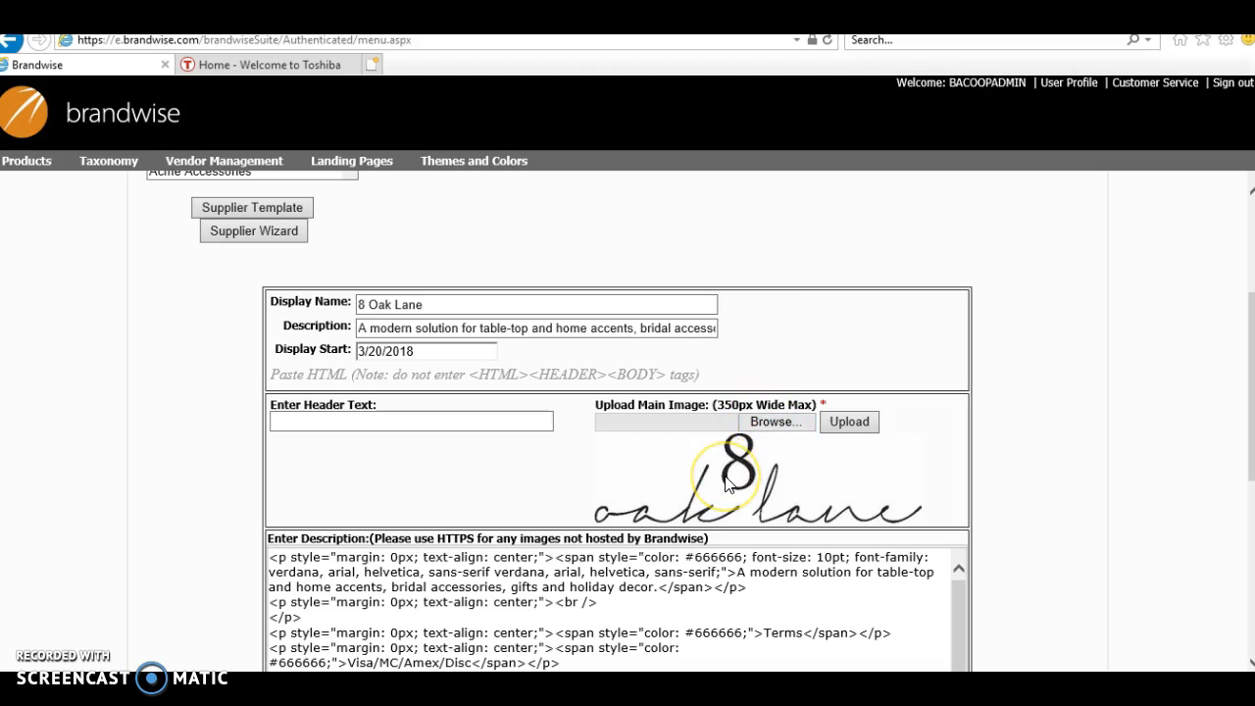
{"action": "left_click", "coordinate": [793, 426]}
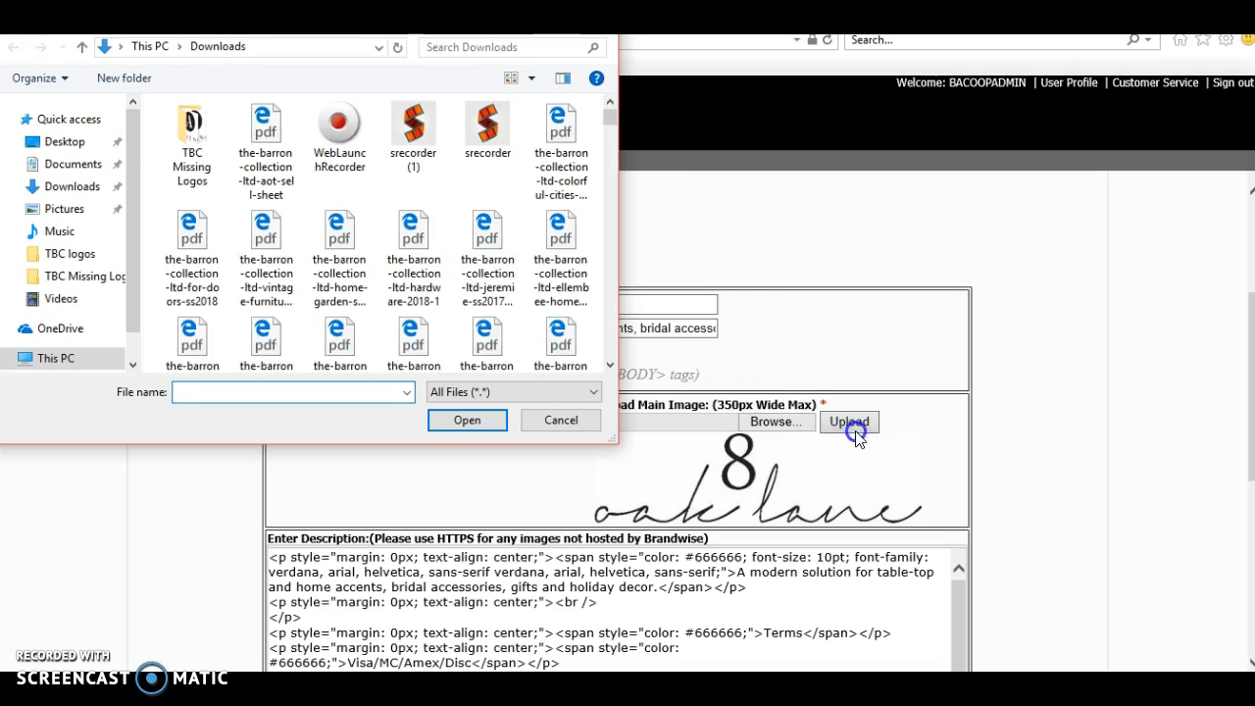
{"action": "key", "text": "Escape"}
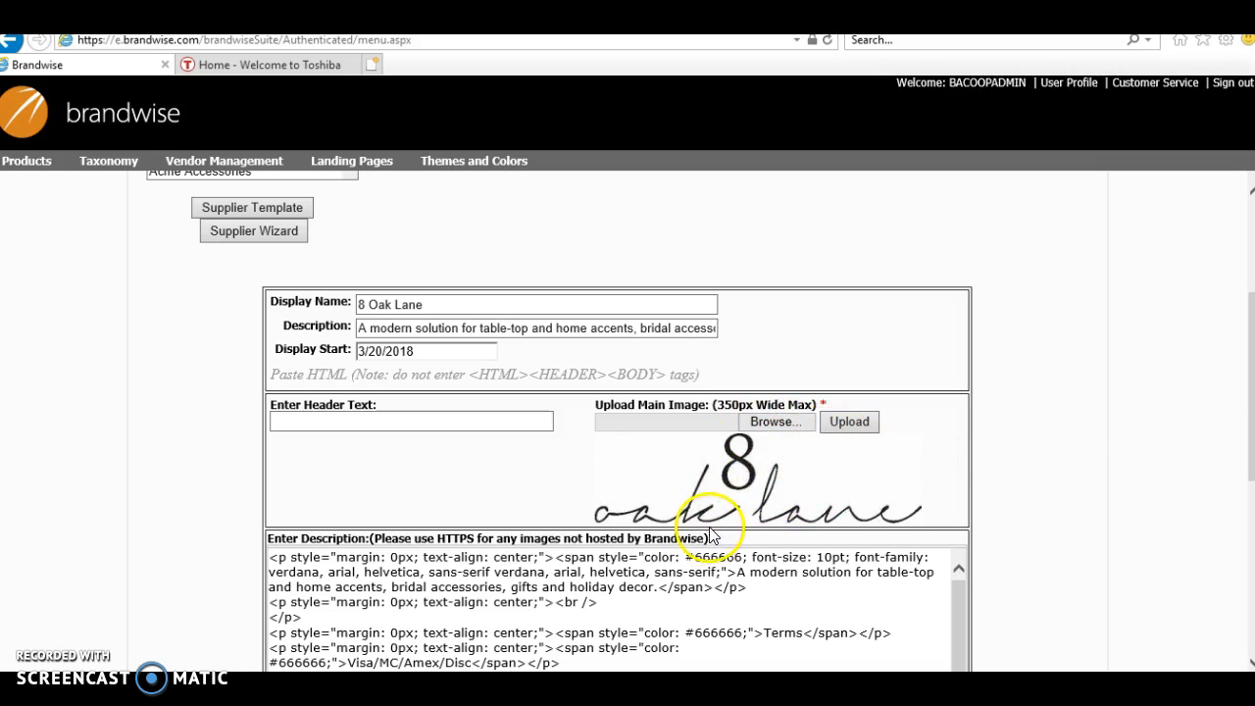
Step: Examine the description HTML code, highlighting the description sentence, payment terms and shipping text
{"action": "left_click_drag", "start_coordinate": [1251, 318], "coordinate": [1251, 412]}
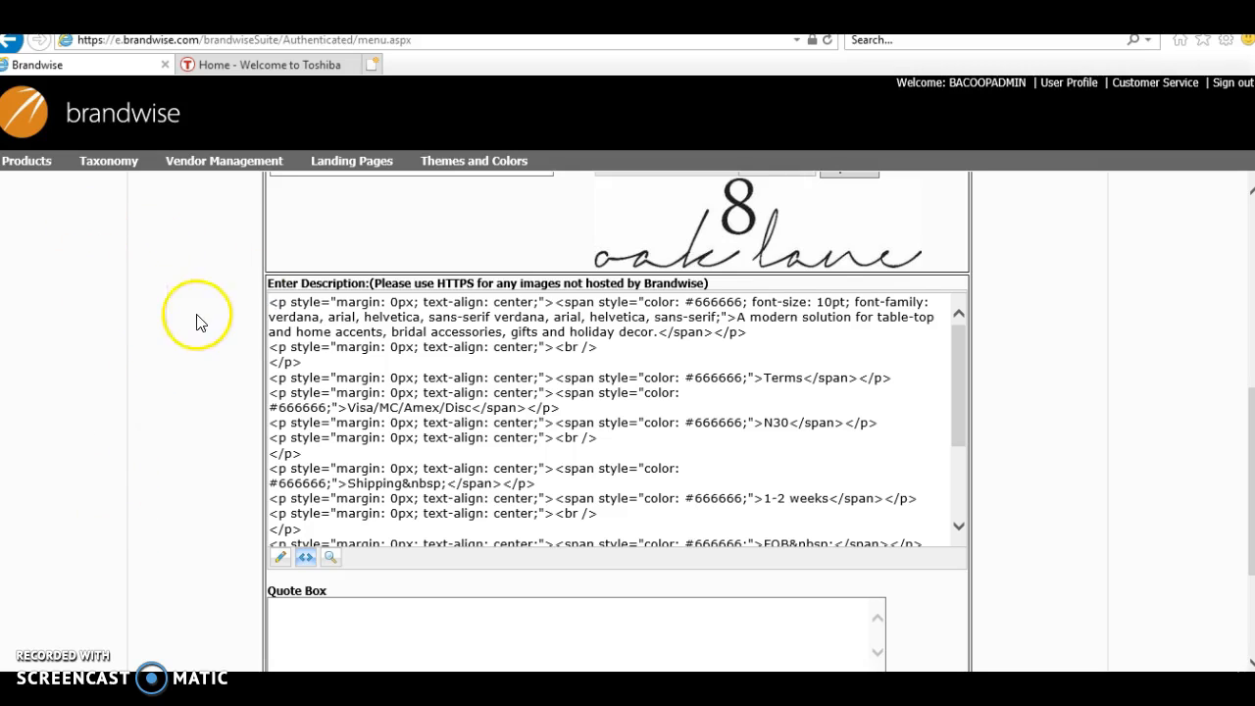
{"action": "left_click_drag", "start_coordinate": [271, 304], "coordinate": [956, 593]}
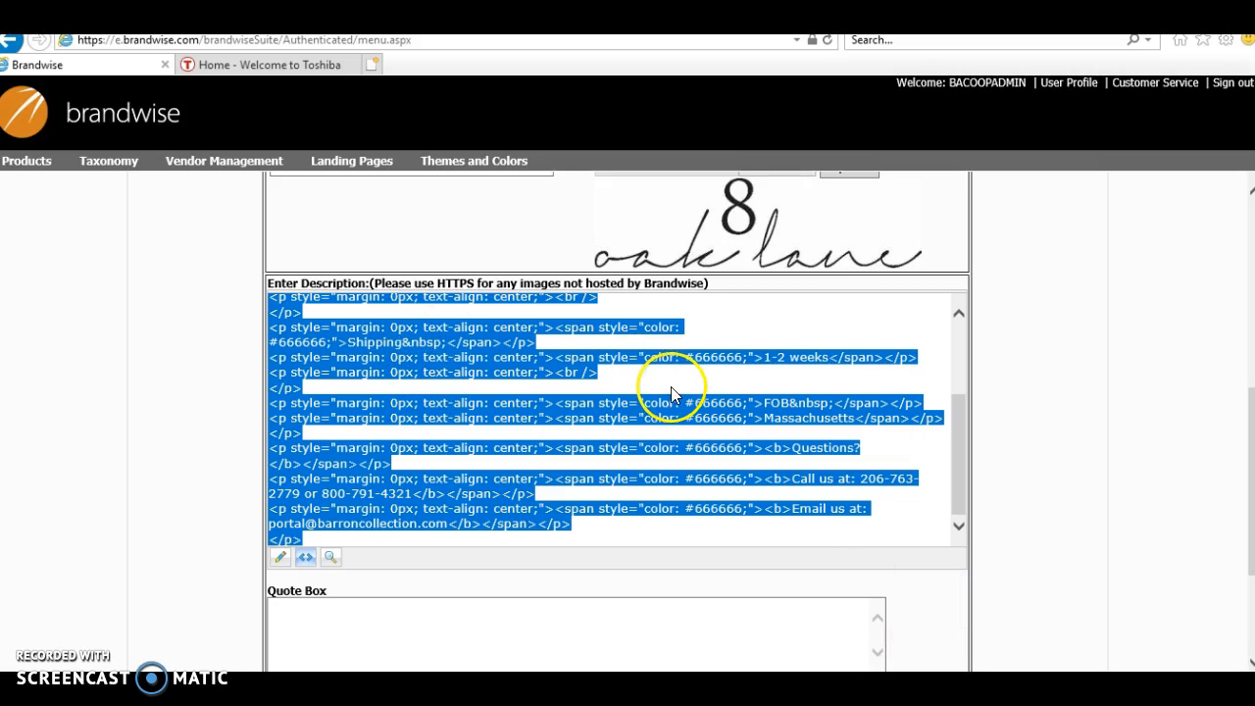
{"action": "left_click", "coordinate": [819, 402]}
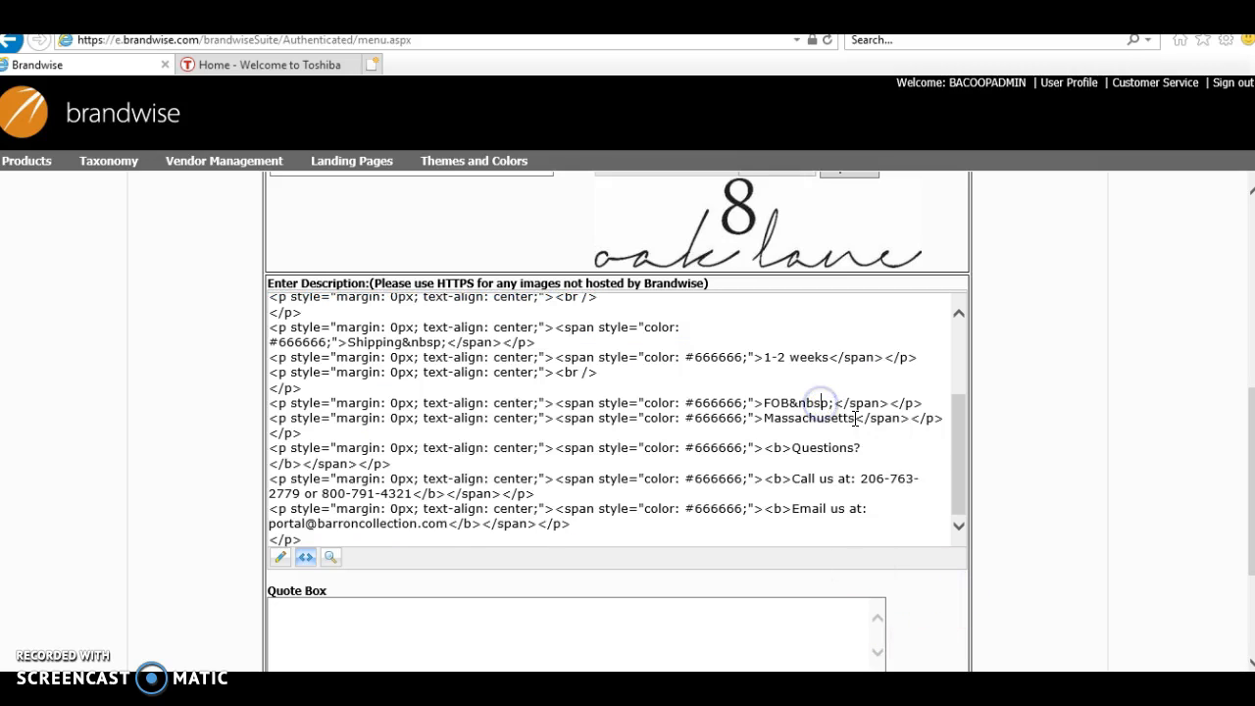
{"action": "left_click_drag", "start_coordinate": [961, 481], "coordinate": [976, 387]}
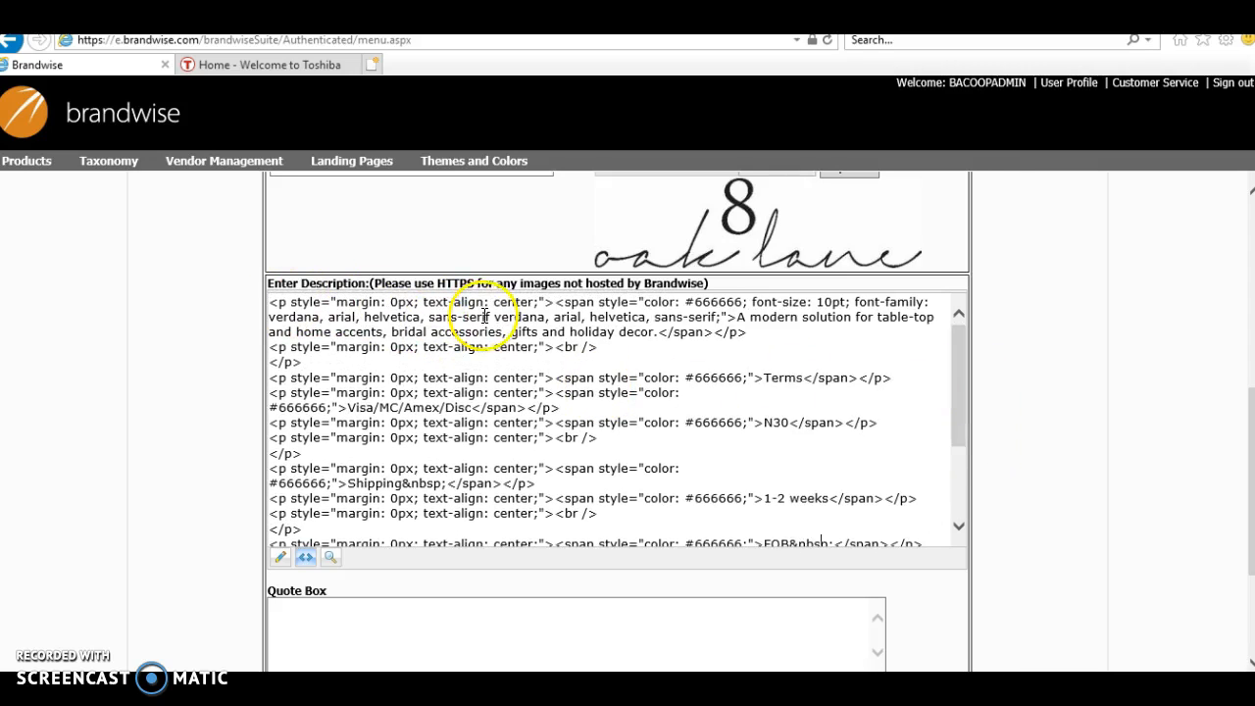
{"action": "left_click_drag", "start_coordinate": [735, 317], "coordinate": [731, 329]}
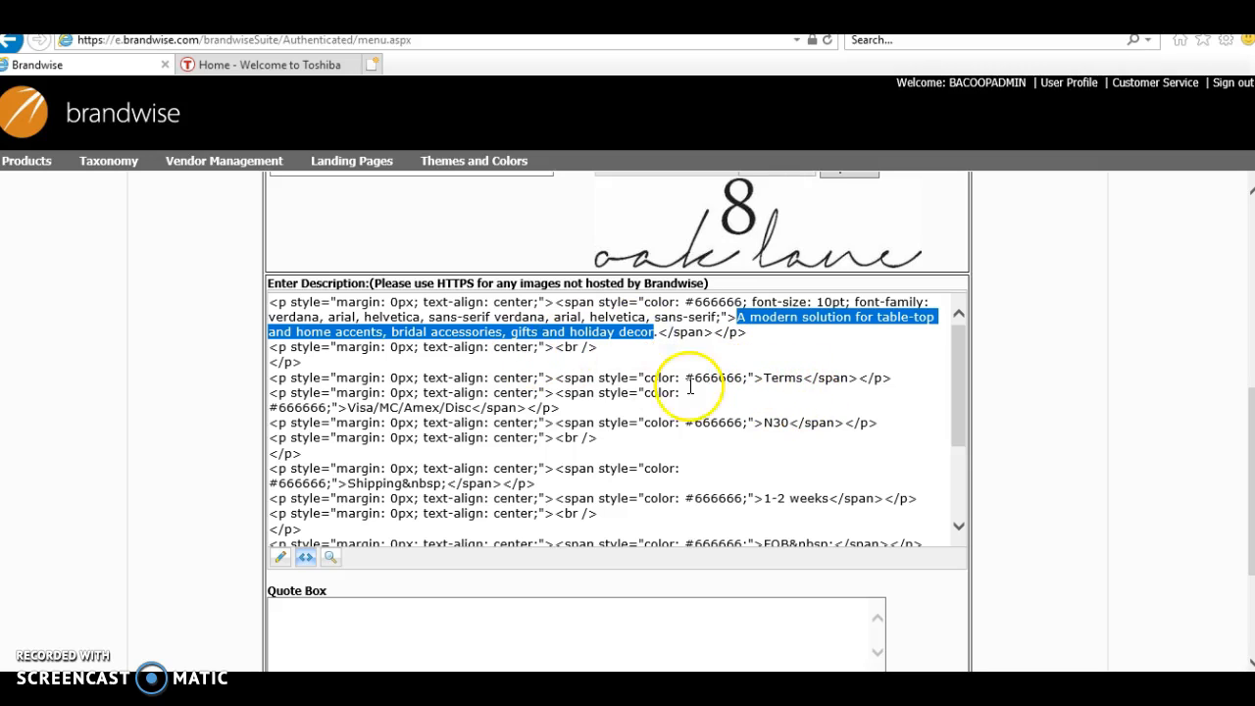
{"action": "left_click_drag", "start_coordinate": [349, 410], "coordinate": [460, 409]}
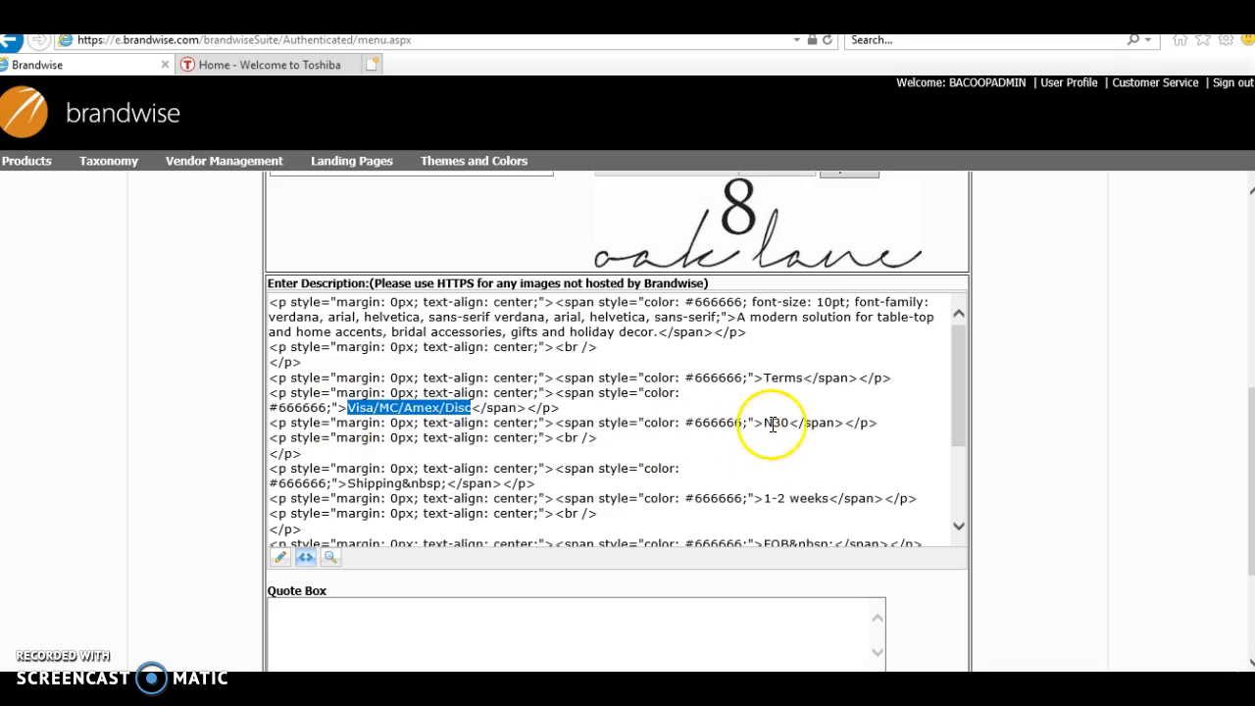
{"action": "left_click_drag", "start_coordinate": [766, 423], "coordinate": [784, 421]}
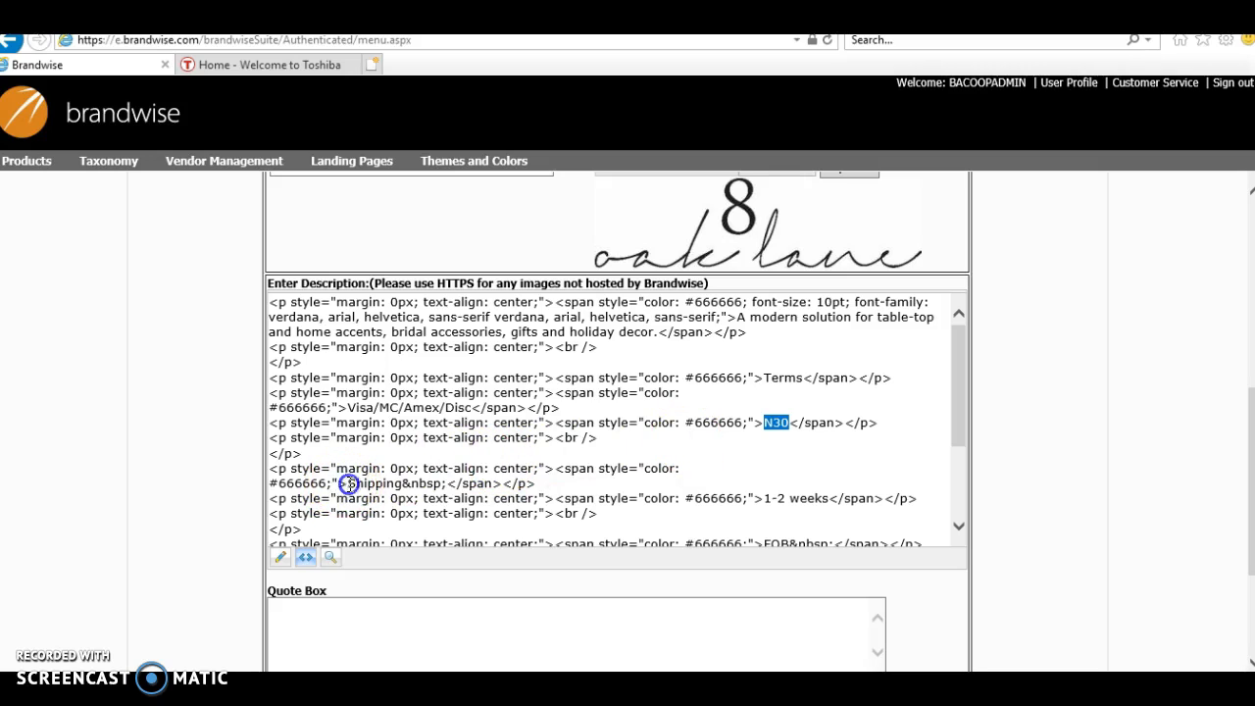
{"action": "left_click_drag", "start_coordinate": [400, 491], "coordinate": [396, 490]}
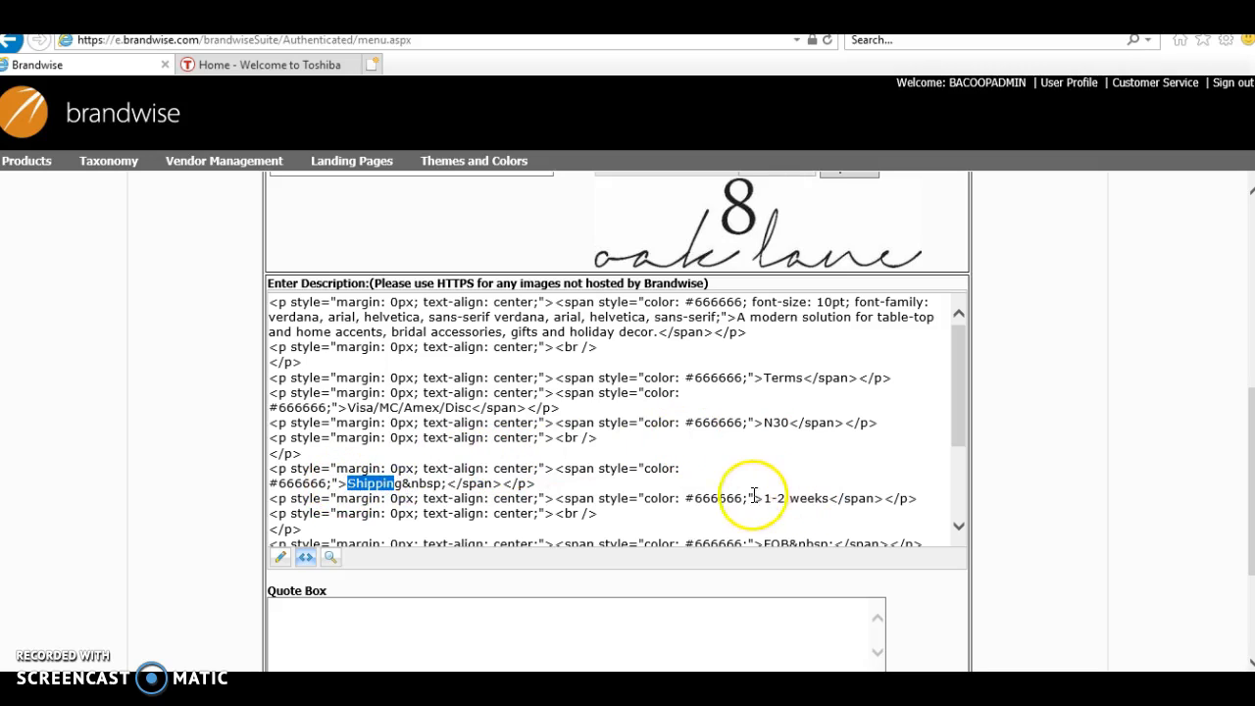
Step: Highlight the FOB, Questions, colour code and contact lines within the description HTML code
{"action": "left_click_drag", "start_coordinate": [955, 400], "coordinate": [974, 473]}
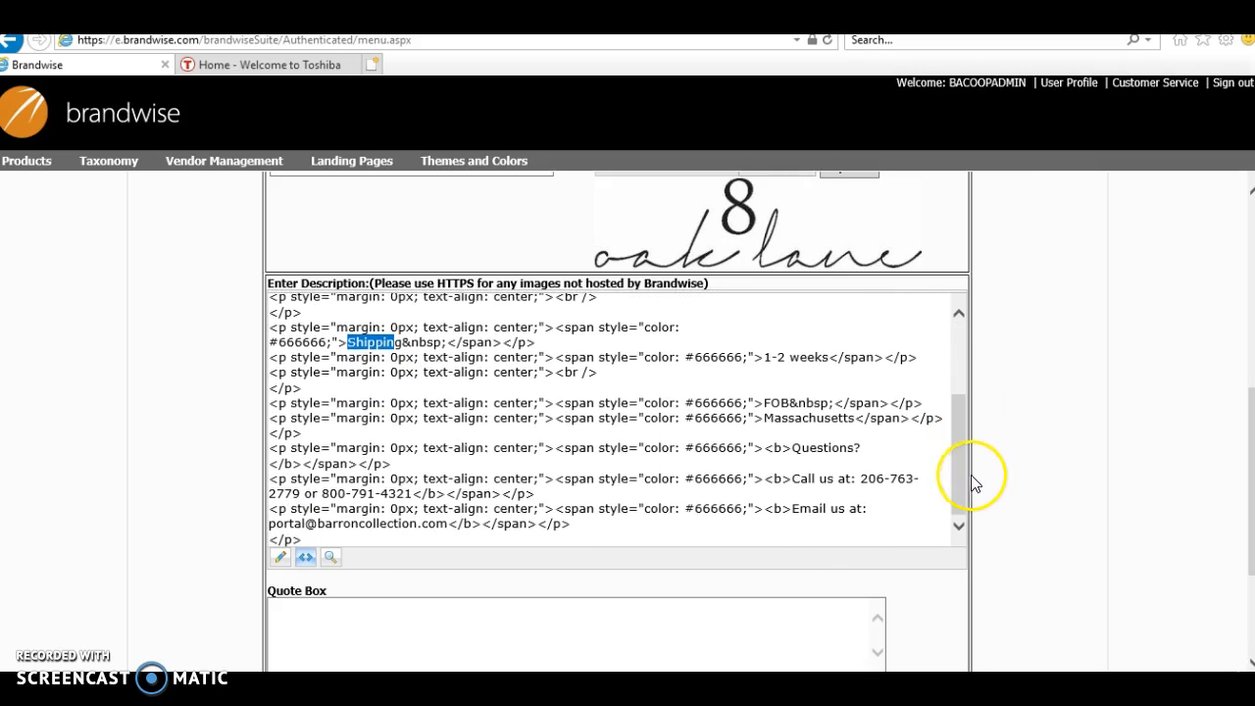
{"action": "left_click_drag", "start_coordinate": [766, 402], "coordinate": [790, 403]}
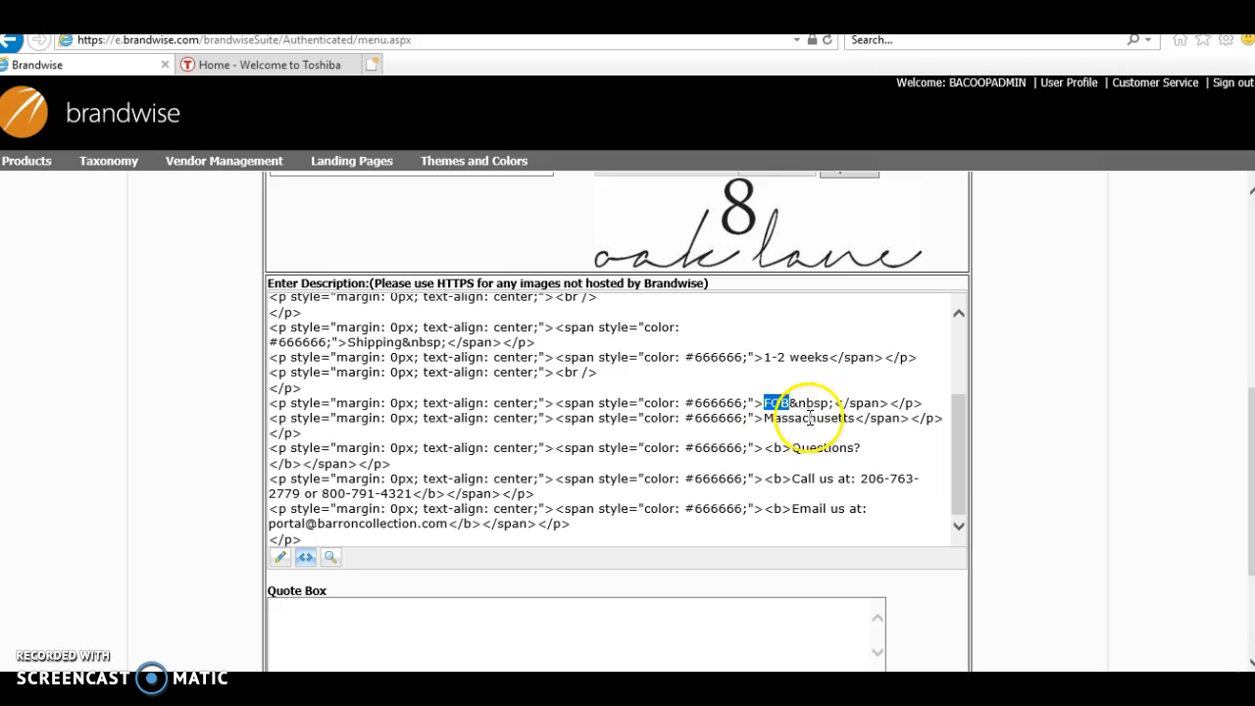
{"action": "left_click", "coordinate": [796, 454]}
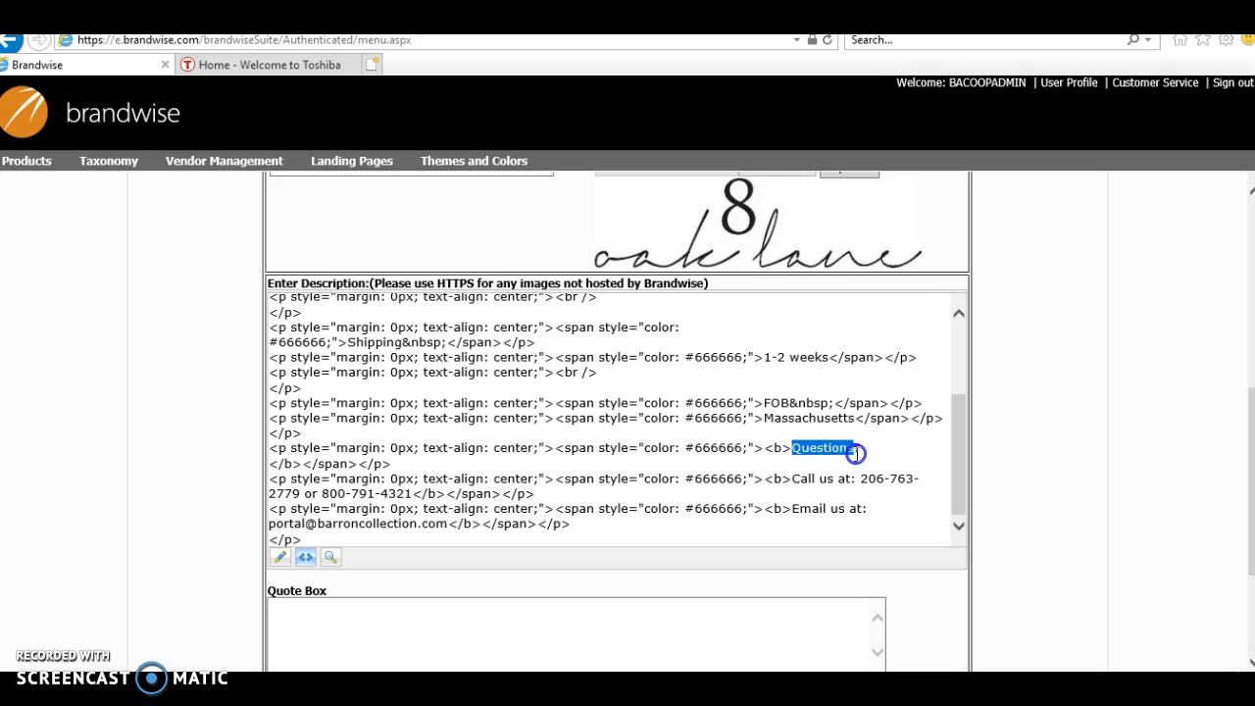
{"action": "left_click", "coordinate": [815, 457]}
{"action": "scroll", "coordinate": [1252, 397], "scroll_direction": "down", "scroll_amount": 2}
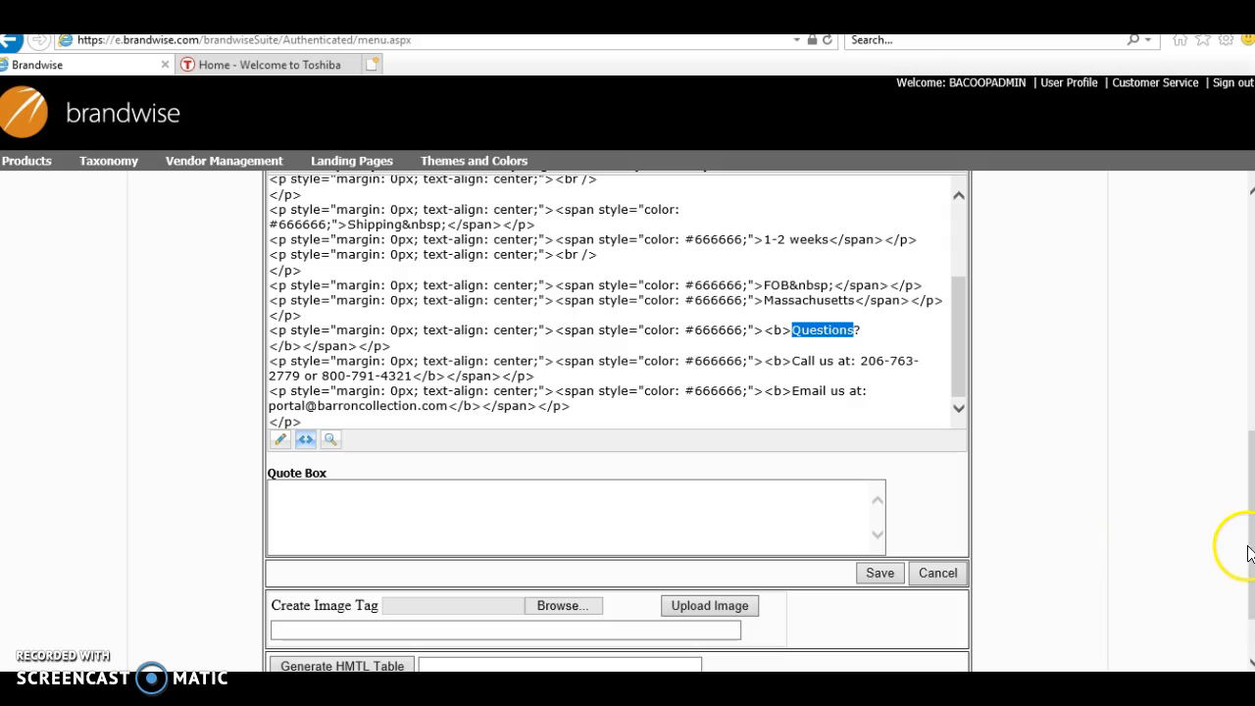
{"action": "left_click_drag", "start_coordinate": [1252, 554], "coordinate": [1252, 493]}
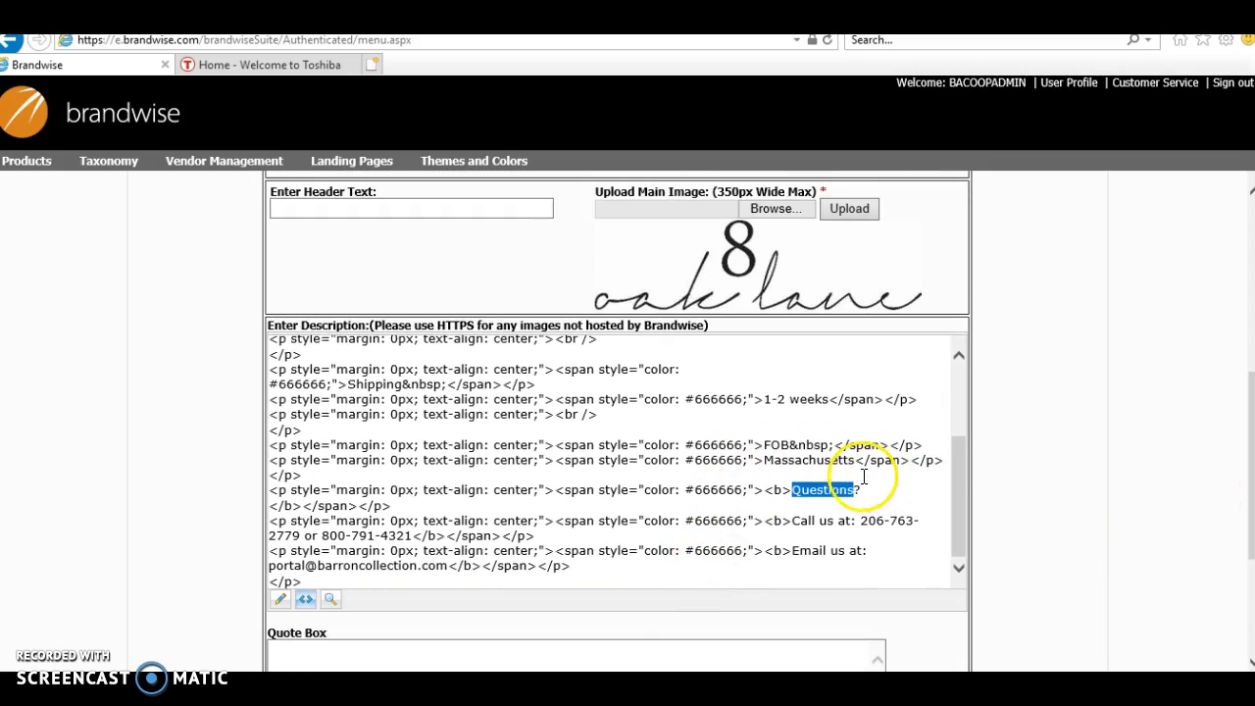
{"action": "left_click", "coordinate": [741, 393]}
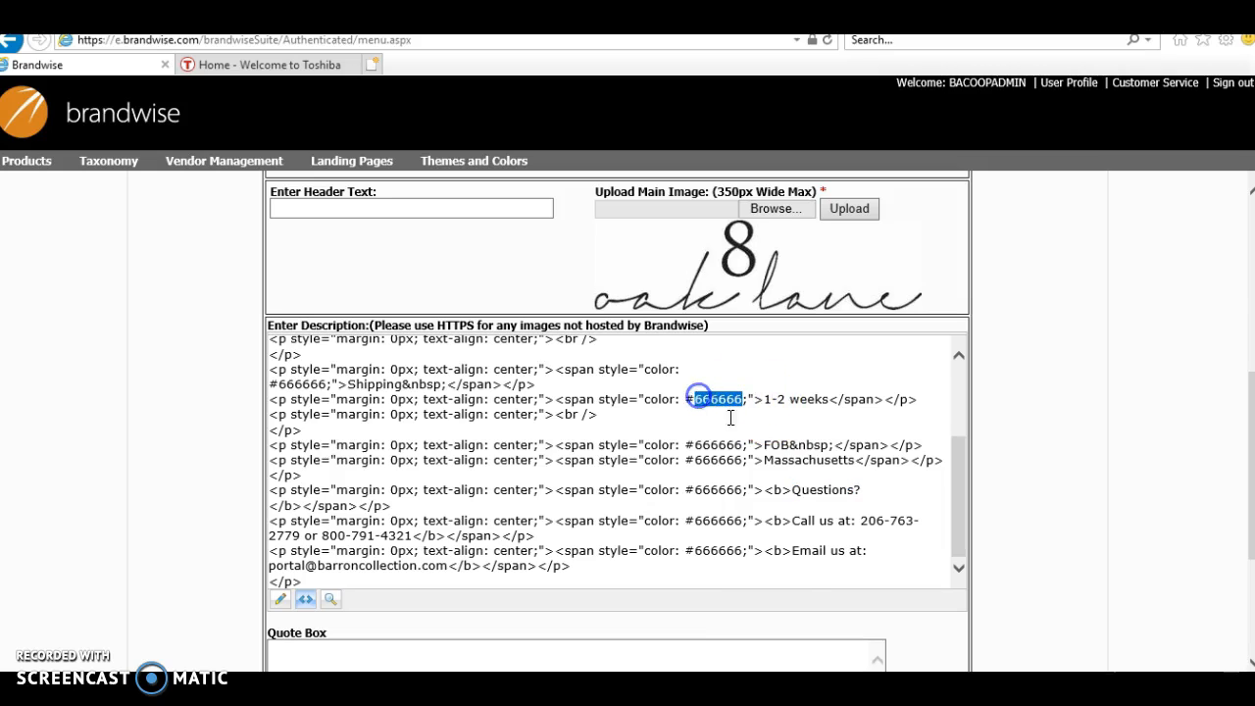
{"action": "double_click", "coordinate": [776, 550]}
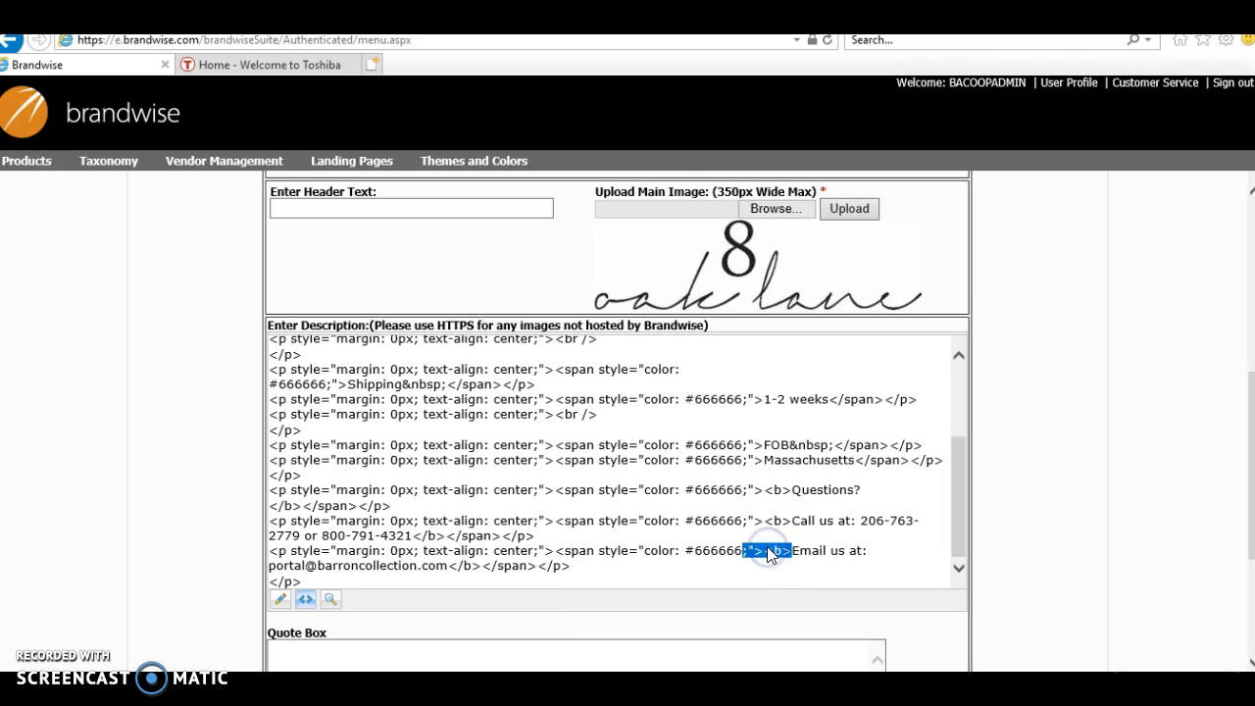
Step: Preview the 8 Oak Lane supplier column in its own tab and return to the Supplier Column View
{"action": "left_click", "coordinate": [779, 497]}
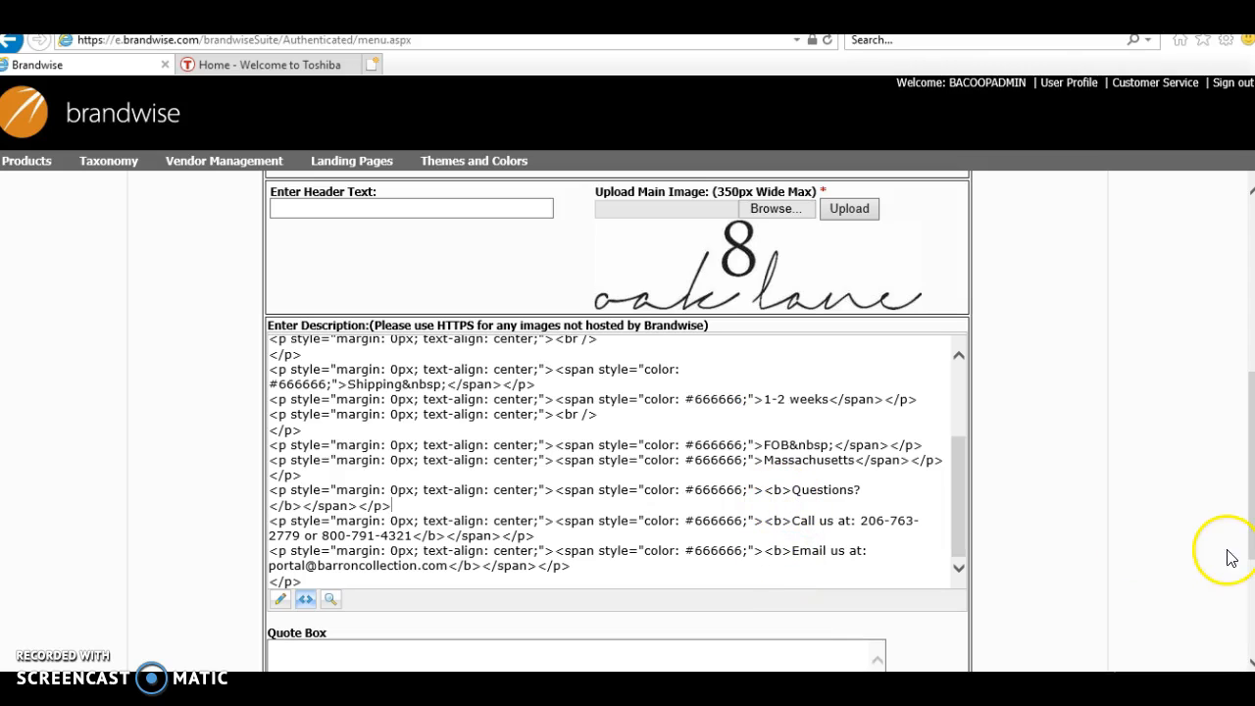
{"action": "left_click_drag", "start_coordinate": [1251, 546], "coordinate": [1233, 611]}
{"action": "left_click", "coordinate": [881, 505]}
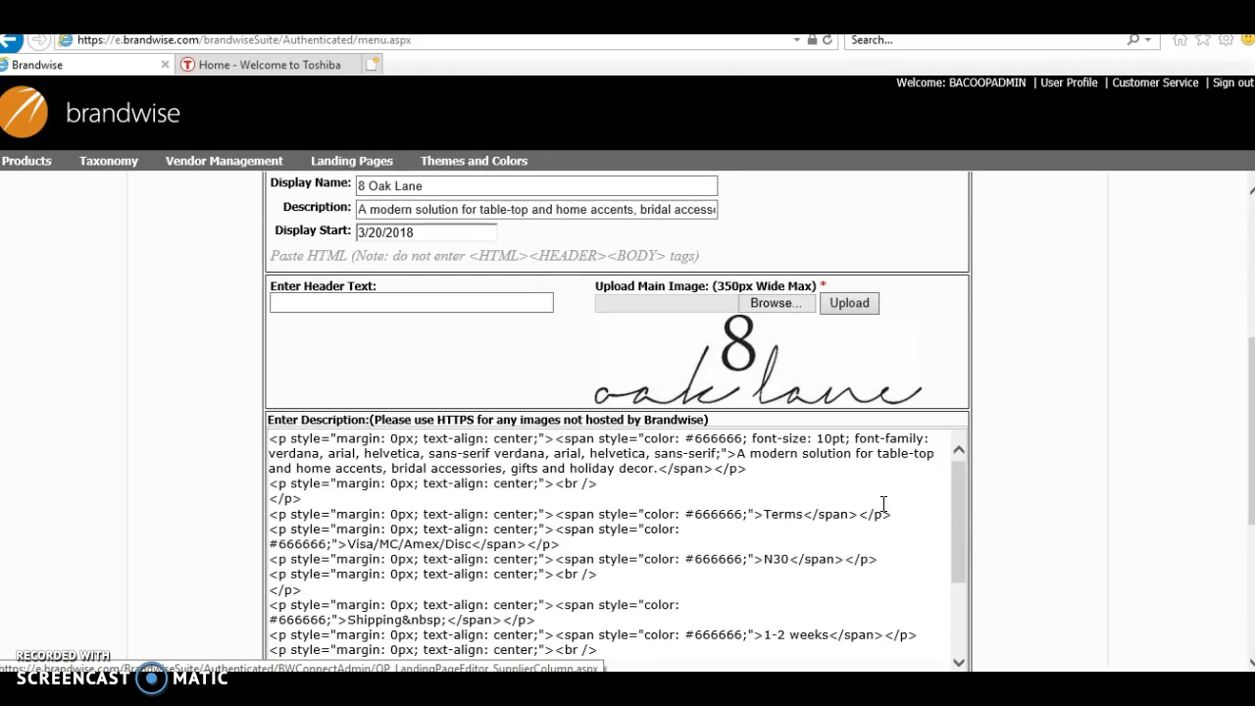
{"action": "left_click_drag", "start_coordinate": [1251, 502], "coordinate": [1221, 355]}
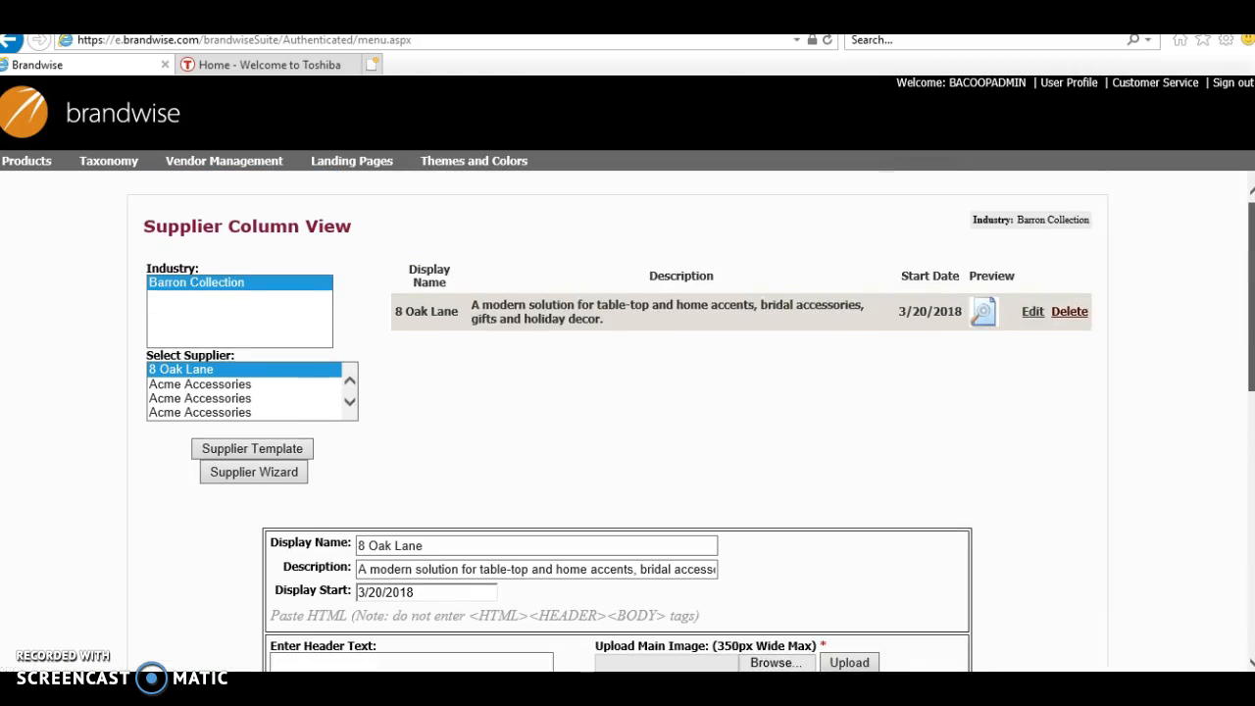
{"action": "left_click", "coordinate": [985, 313]}
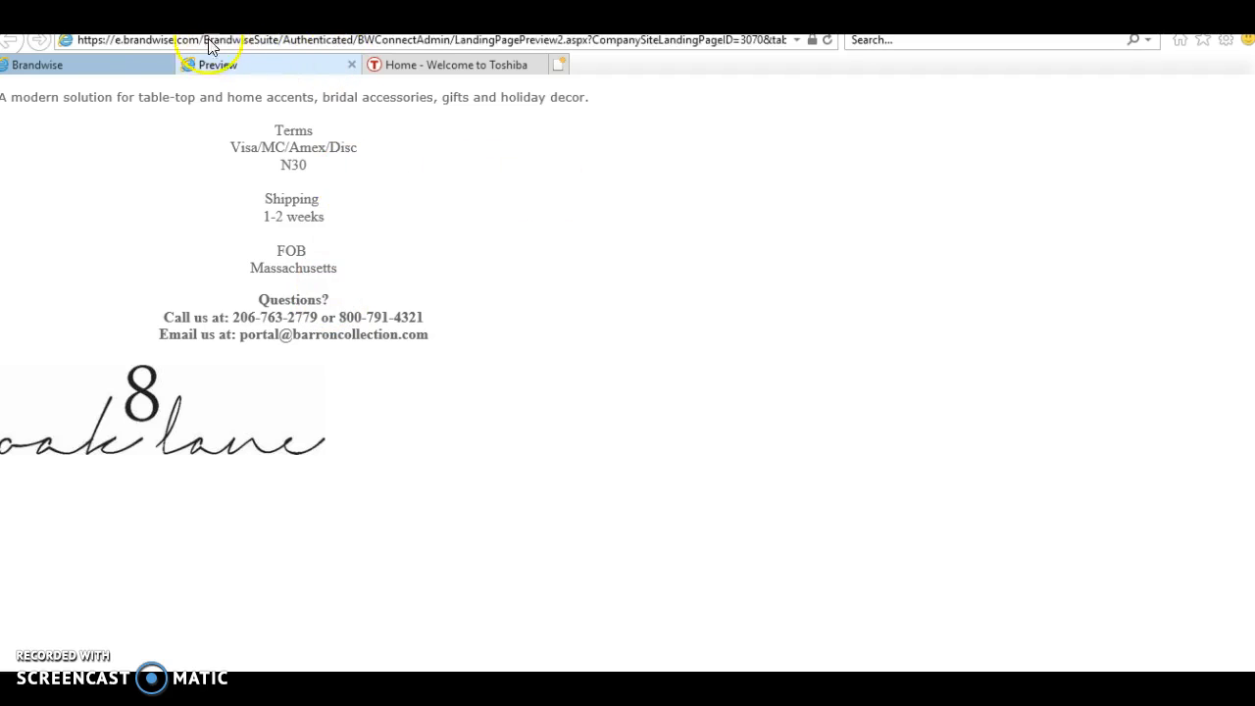
{"action": "left_click", "coordinate": [140, 62]}
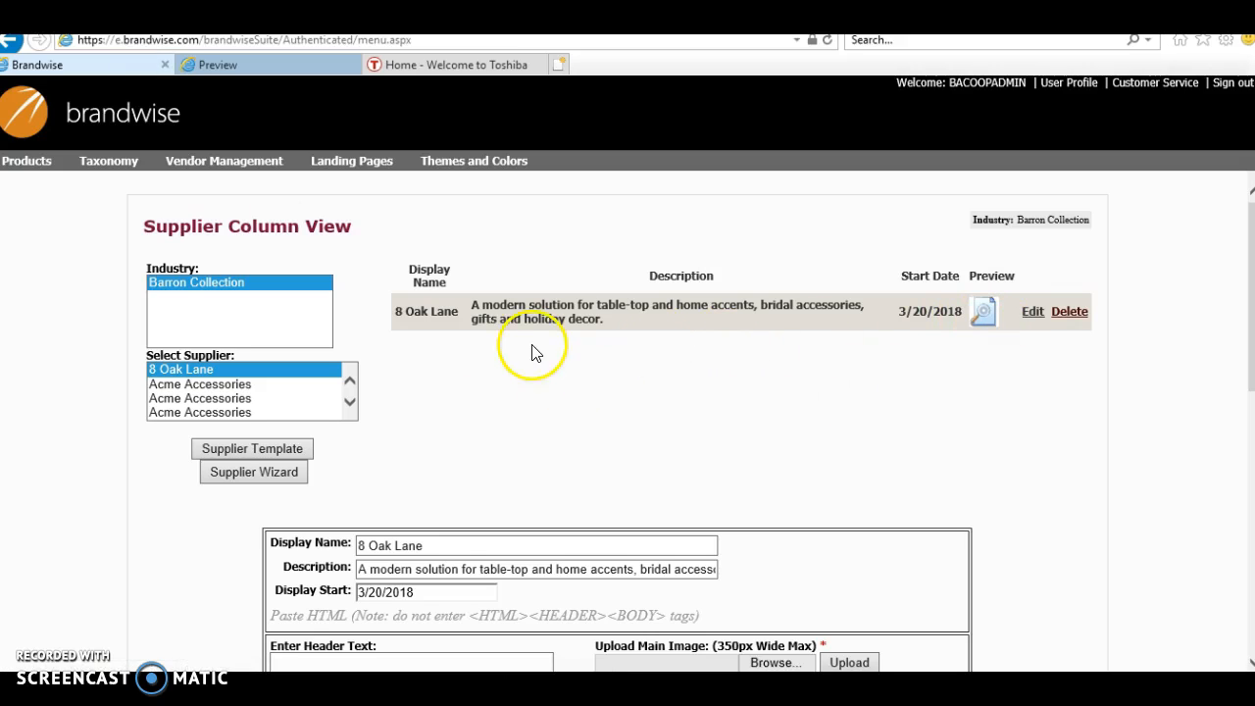
Step: Browse through the supplier list for other vendors in the Barron Collection industry
{"action": "left_click", "coordinate": [350, 402]}
{"action": "left_click", "coordinate": [351, 401]}
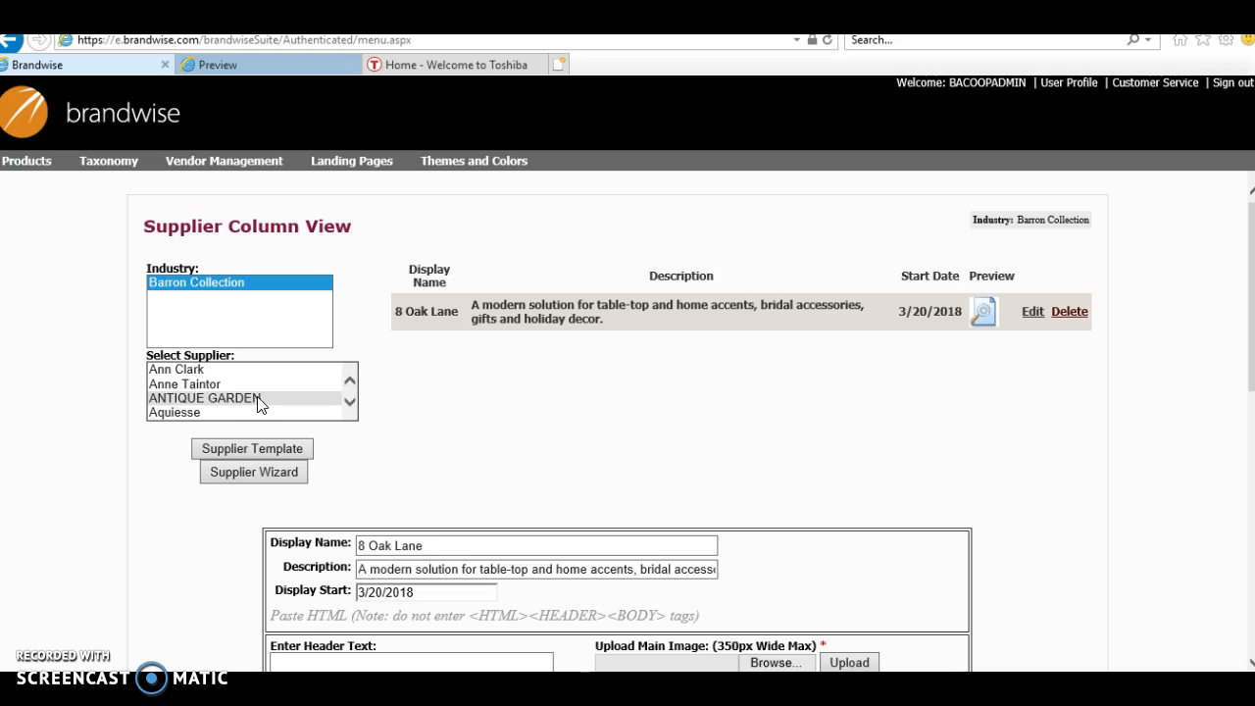
{"action": "left_click", "coordinate": [350, 402]}
{"action": "left_click_drag", "start_coordinate": [350, 400], "coordinate": [350, 398]}
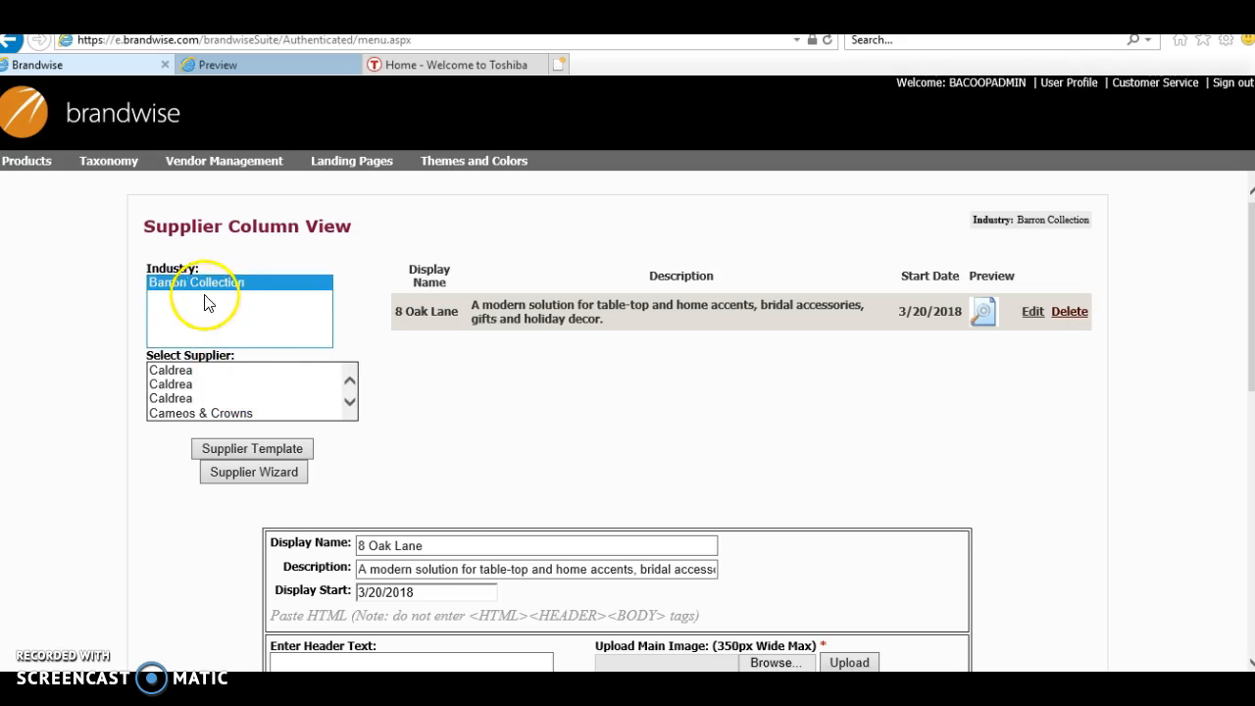